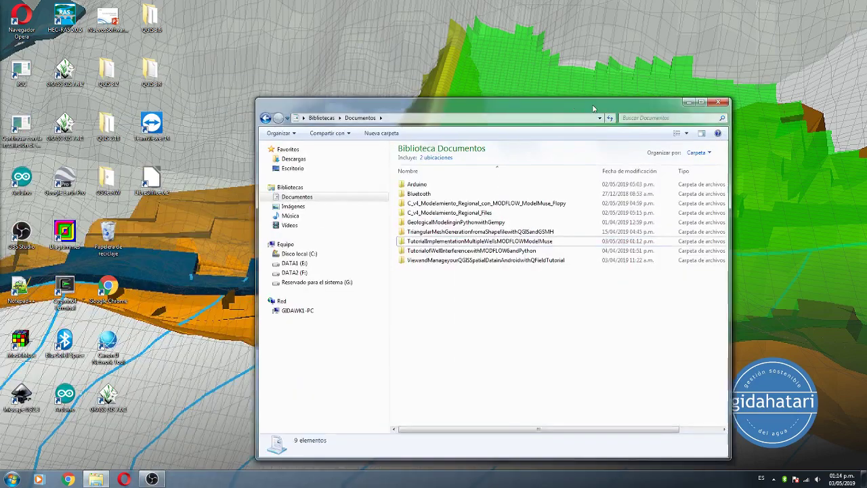
# Browse from Documents into the multiple-wells tutorial's Xls folder
pyautogui.moveTo(279, 177); pyautogui.dragTo(418, 180)
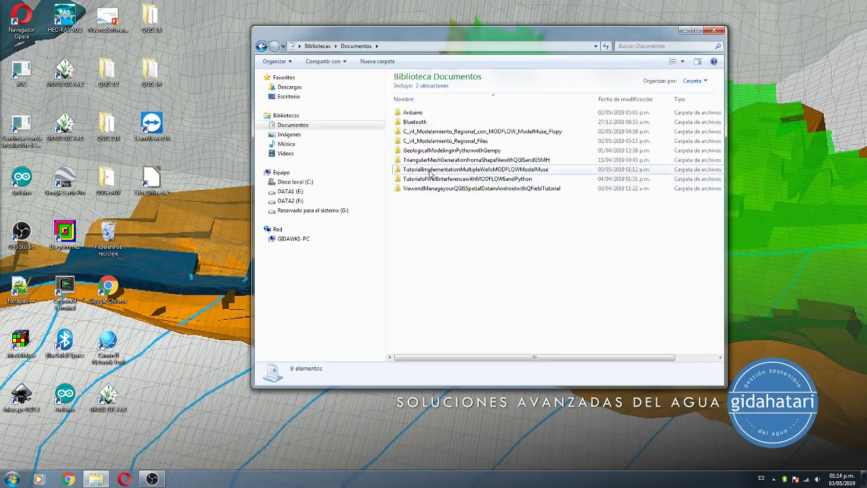
pyautogui.moveTo(480, 241)
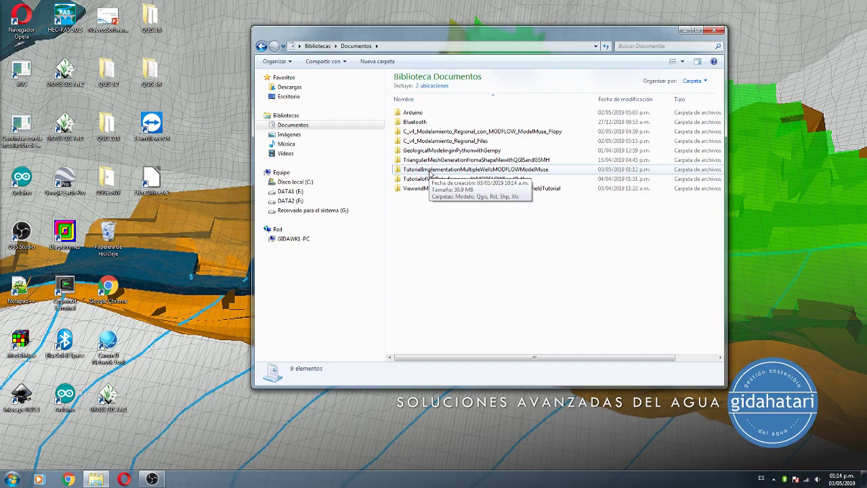
pyautogui.doubleClick(430, 170)
pyautogui.doubleClick(409, 151)
# Open the pozos spreadsheet in Excel, dismiss the activation notice, and close Excel
pyautogui.click(415, 114)
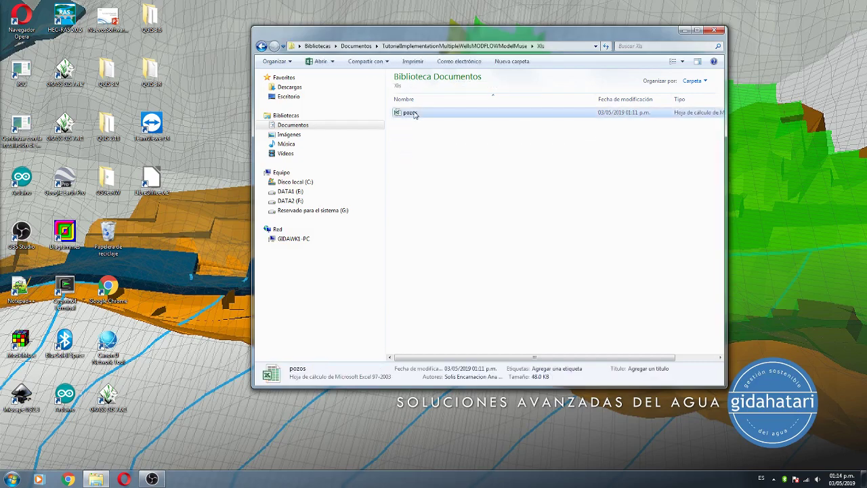
pyautogui.doubleClick(415, 113)
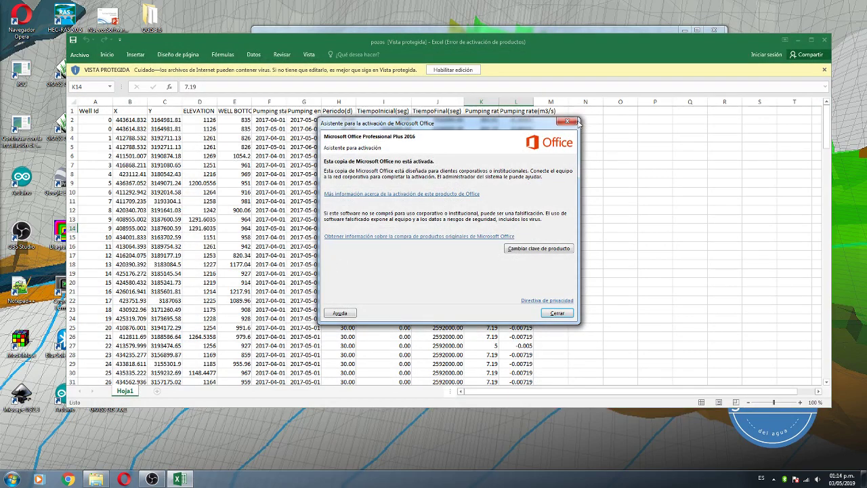
pyautogui.click(568, 122)
pyautogui.click(825, 39)
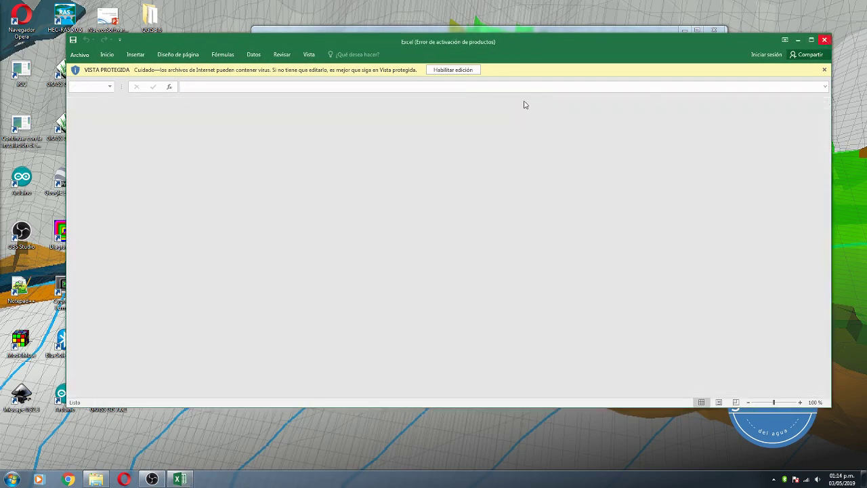
# Open the pozos spreadsheet with LibreOffice Calc through the Open with menu
pyautogui.rightClick(424, 117)
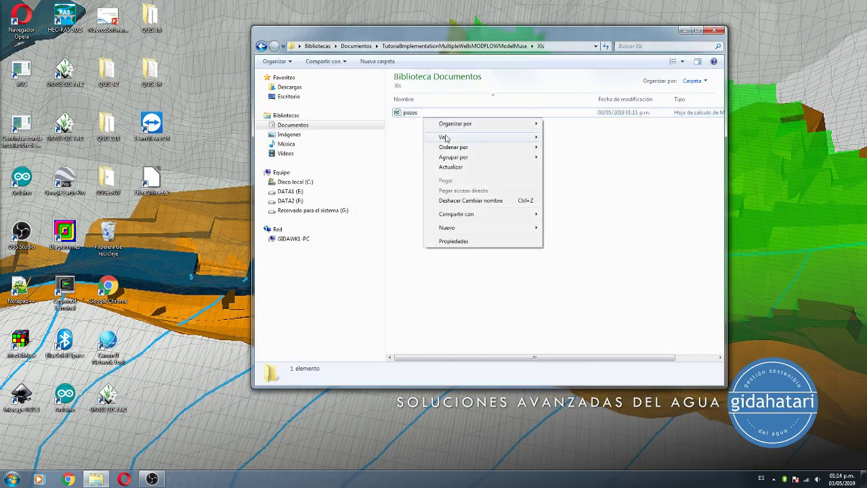
pyautogui.click(412, 113)
pyautogui.rightClick(418, 113)
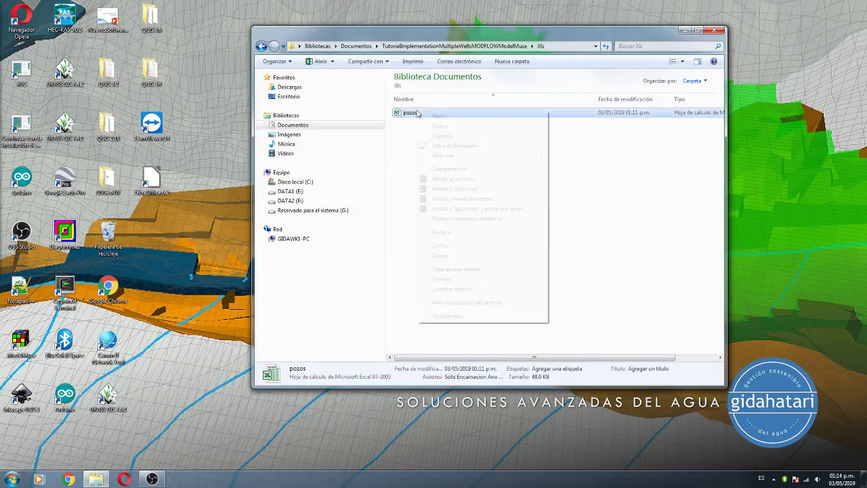
pyautogui.moveTo(444, 155)
pyautogui.click(569, 166)
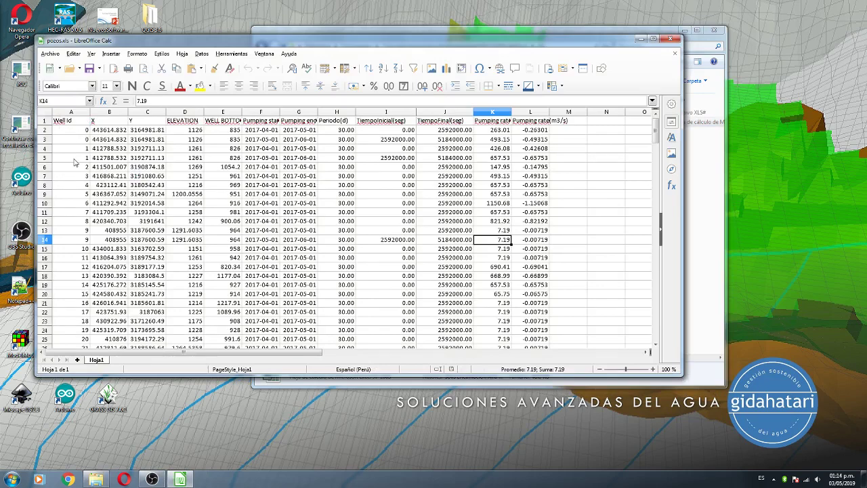
# Scroll the pozos well table down to its last row and back to the header, then minimize Calc
pyautogui.scroll(-6, 76, 160)
pyautogui.scroll(-9, 75, 160)
pyautogui.scroll(-20, 75, 160)
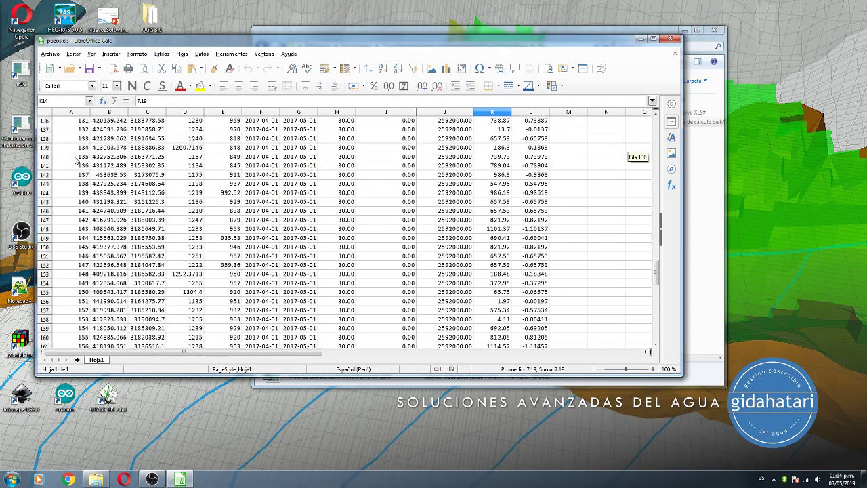
pyautogui.scroll(-17, 75, 160)
pyautogui.scroll(-4, 75, 160)
pyautogui.scroll(5, 75, 160)
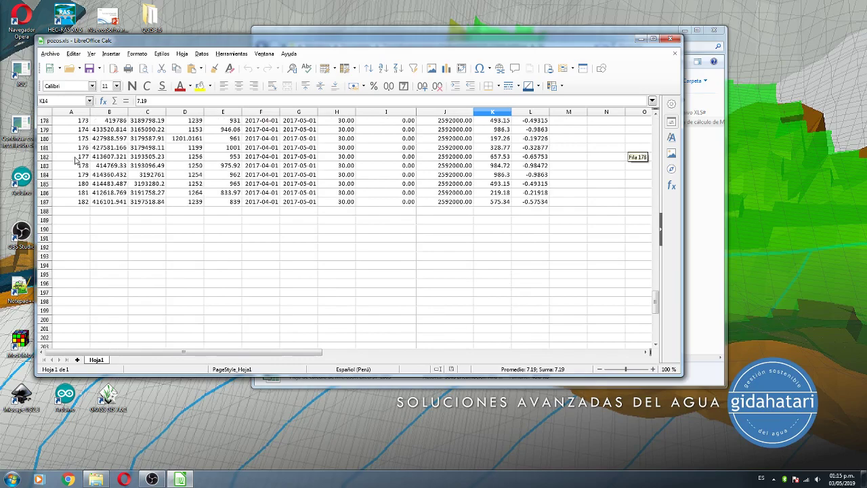
pyautogui.scroll(2, 75, 160)
pyautogui.scroll(17, 75, 160)
pyautogui.scroll(12, 75, 160)
pyautogui.scroll(1, 75, 160)
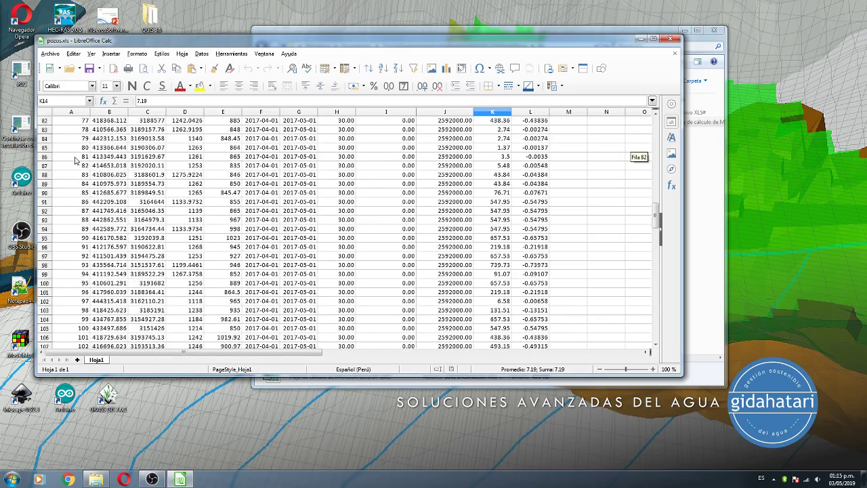
pyautogui.scroll(10, 75, 160)
pyautogui.scroll(8, 75, 160)
pyautogui.scroll(3, 75, 160)
pyautogui.scroll(6, 76, 160)
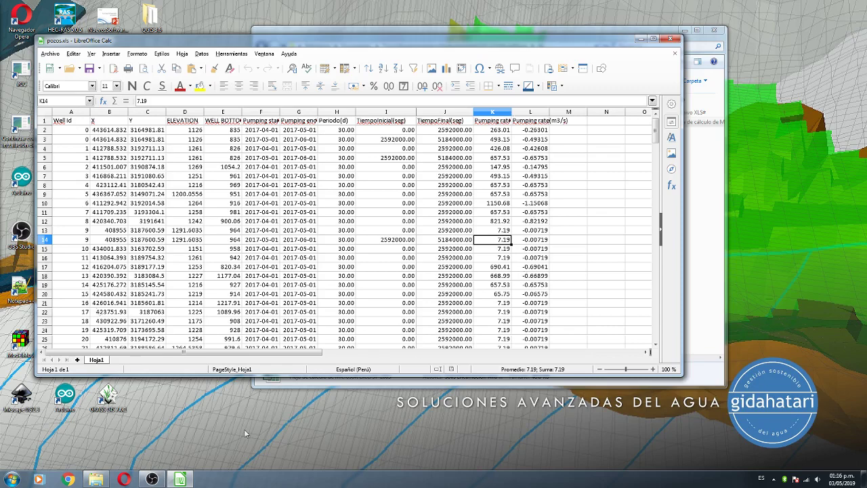
pyautogui.press('super+Down')
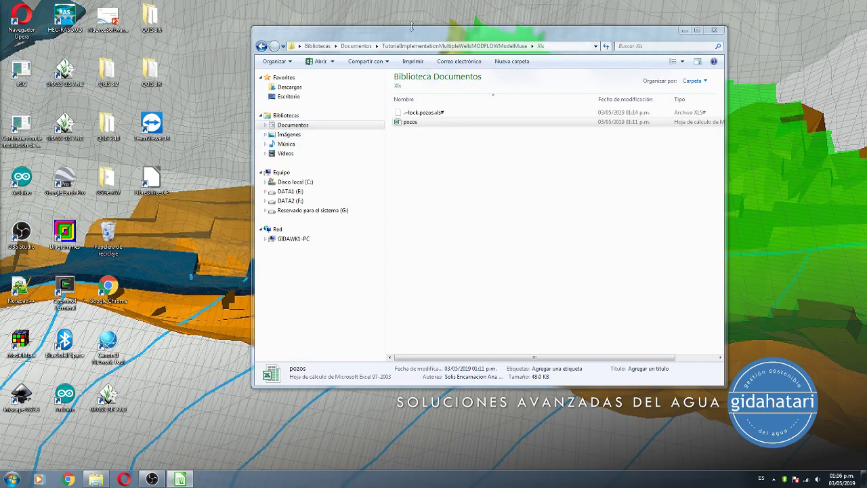
# From Documentos, compress the multiple-wells tutorial folder into a RAR archive
pyautogui.click(423, 46)
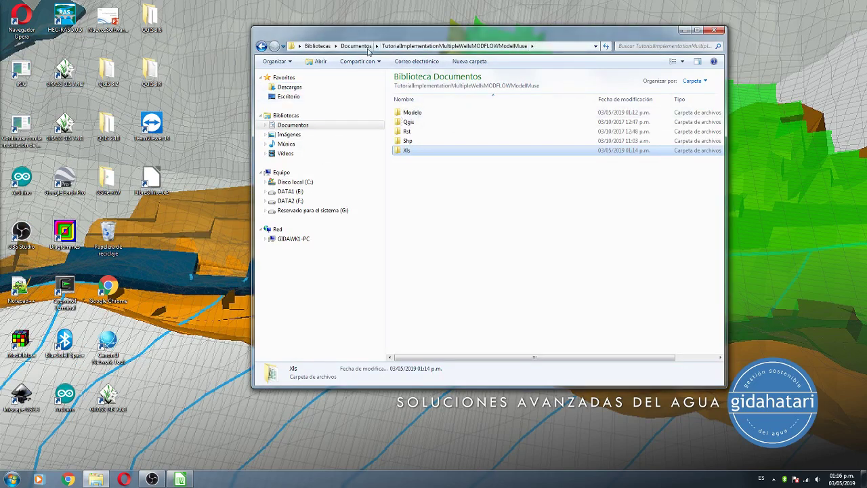
pyautogui.click(355, 46)
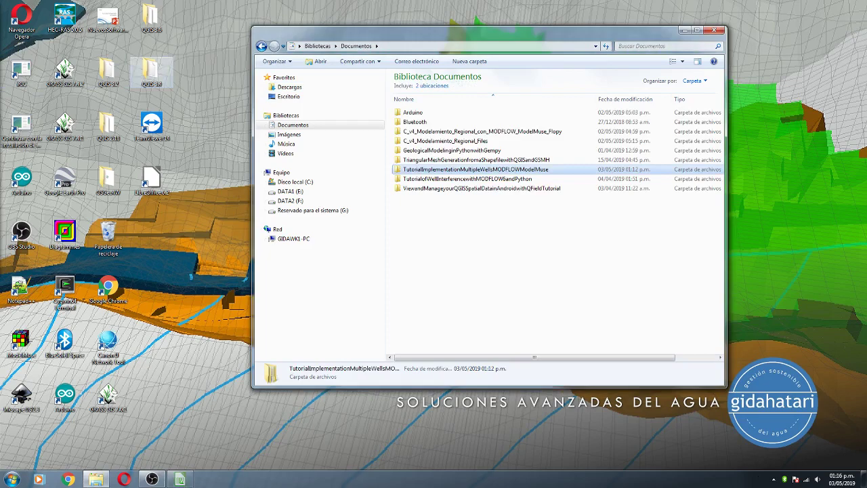
pyautogui.rightClick(464, 172)
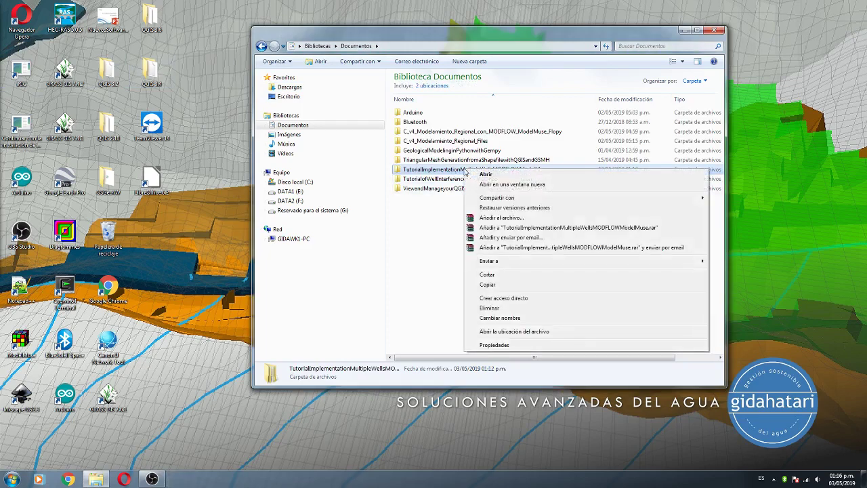
pyautogui.click(505, 230)
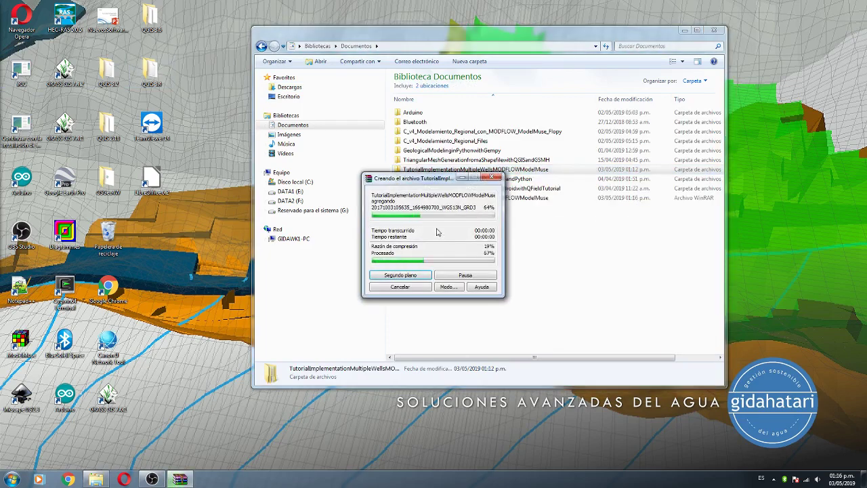
# Select the new RAR archive, then open the tutorial folder's Modelo subfolder
pyautogui.click(486, 197)
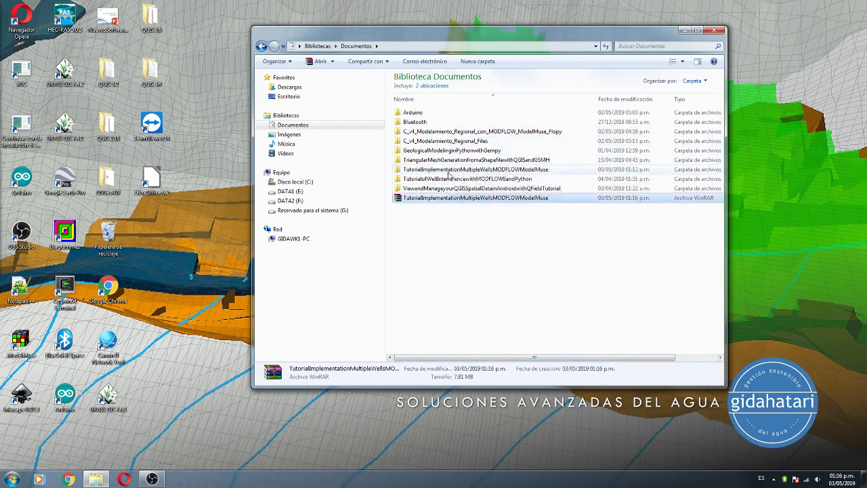
pyautogui.doubleClick(447, 168)
pyautogui.doubleClick(409, 112)
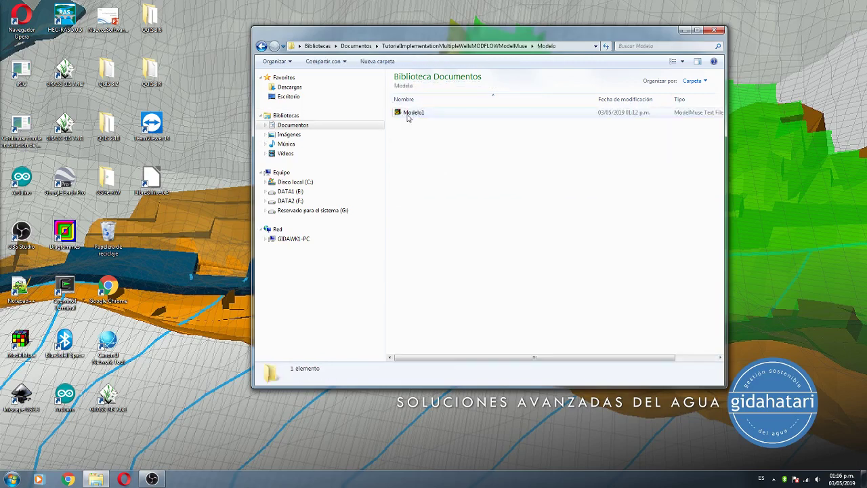
# Open Modelo1 and review its MODFLOW Time periods: one steady-state, two 2,592,000-second transient
pyautogui.doubleClick(423, 113)
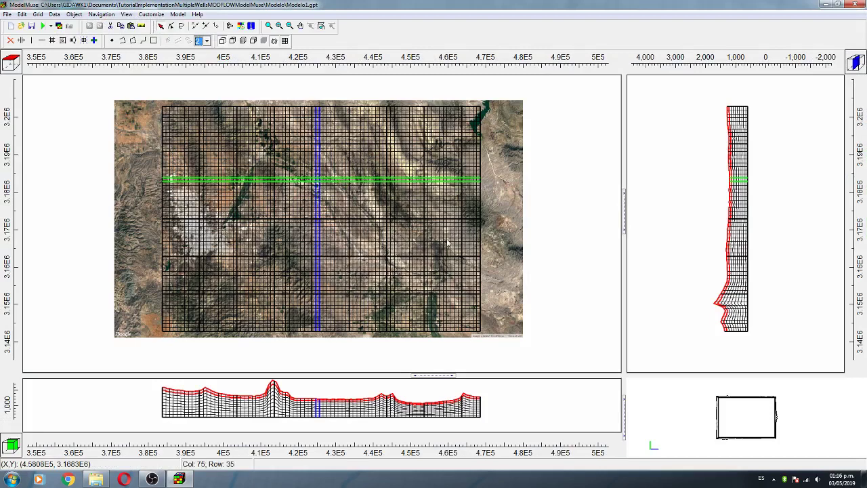
pyautogui.click(178, 14)
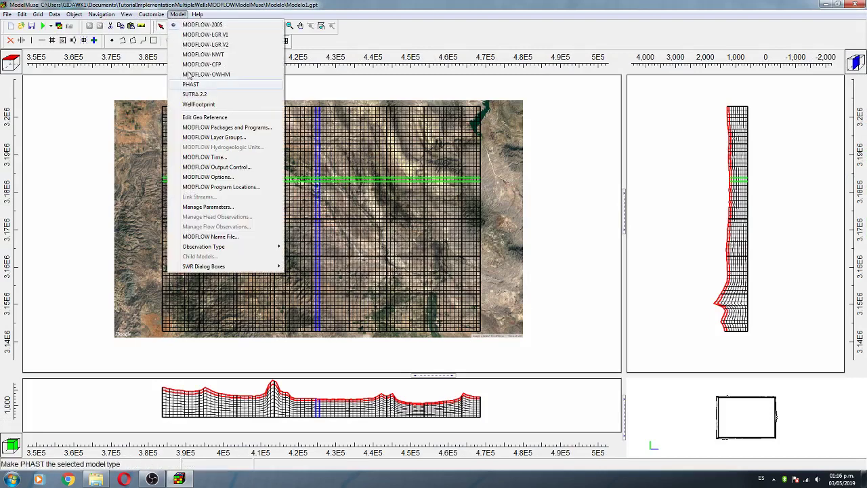
pyautogui.click(204, 157)
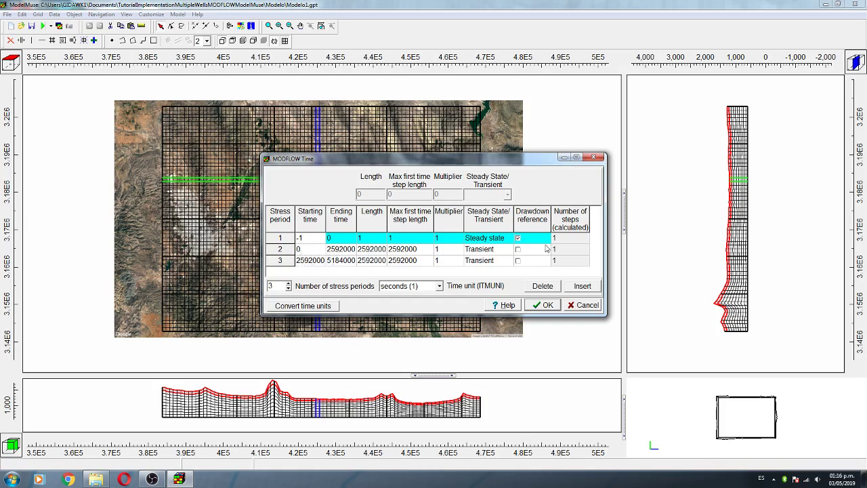
pyautogui.click(594, 158)
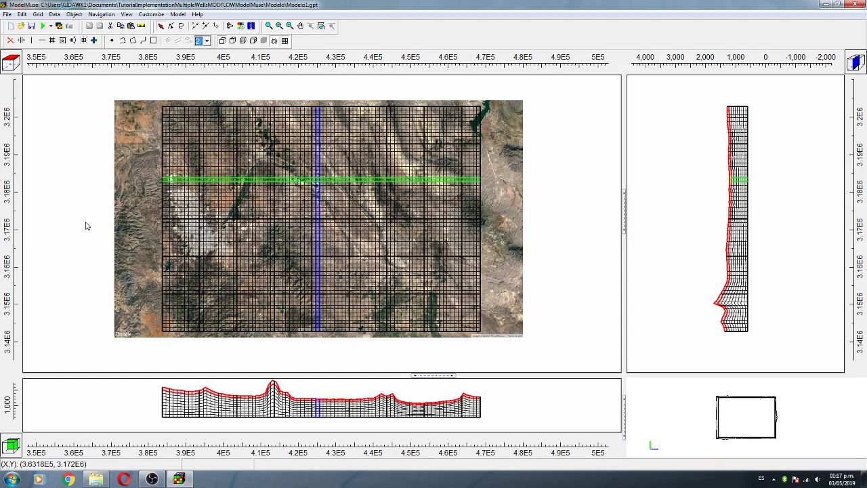
# Import points with one Z formula, intersected cells set, WEL: Well package features, showing the Data table
pyautogui.click(7, 14)
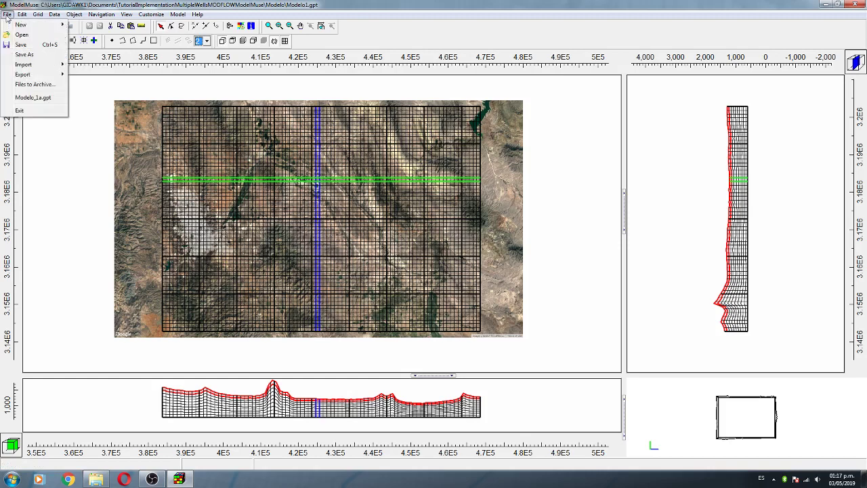
pyautogui.moveTo(24, 65)
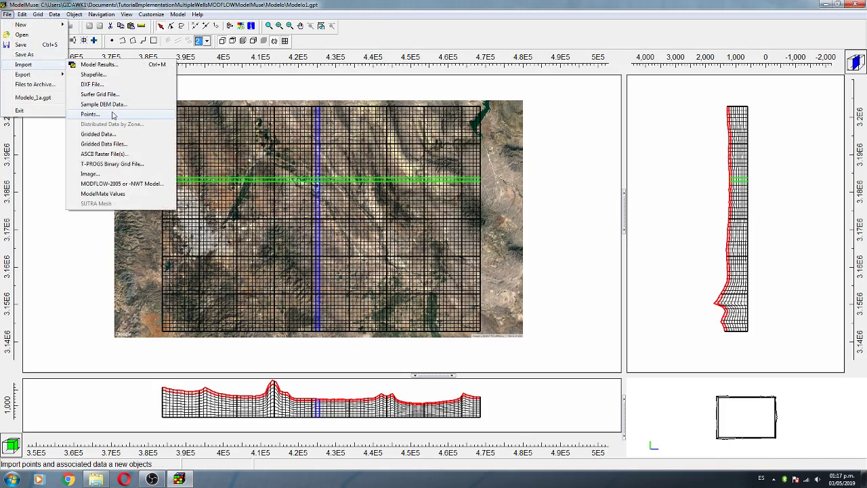
pyautogui.click(90, 114)
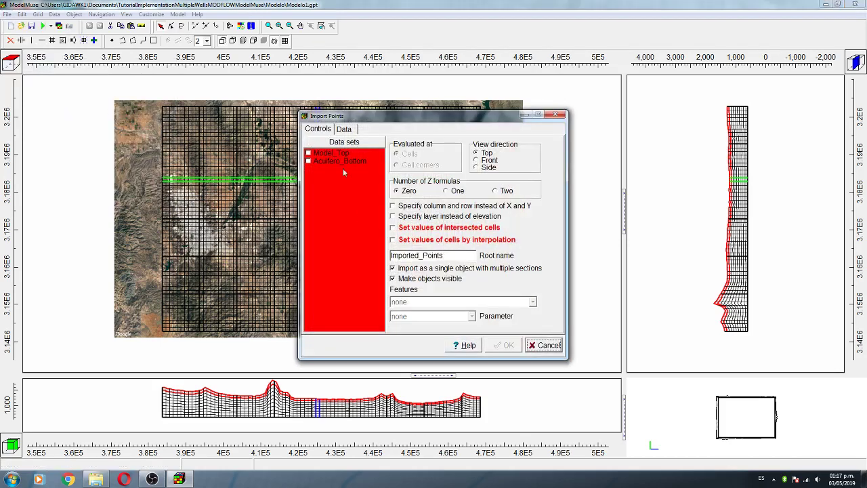
pyautogui.click(392, 228)
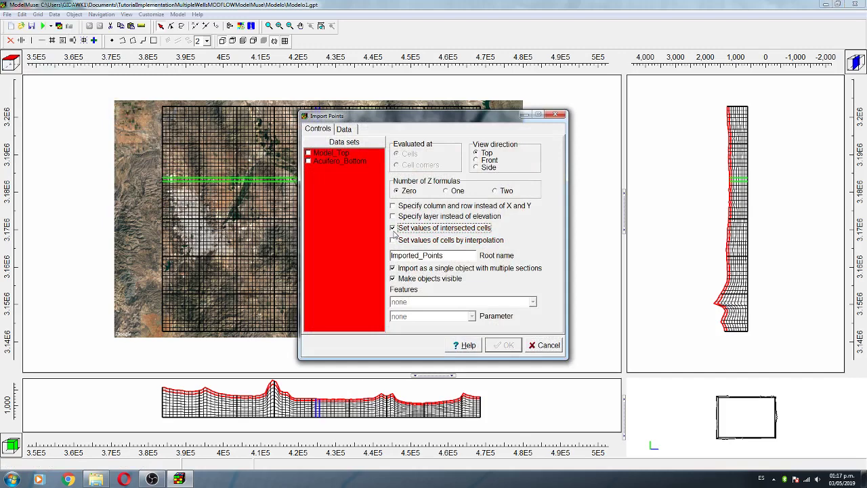
pyautogui.click(456, 191)
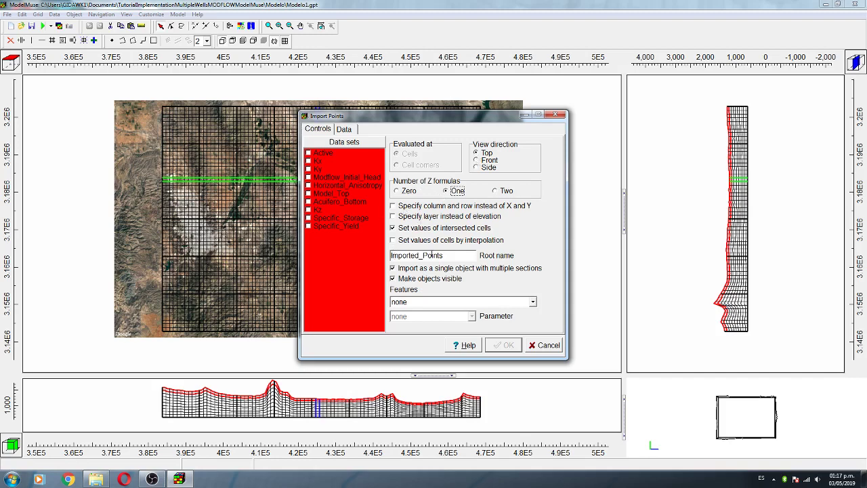
pyautogui.click(458, 305)
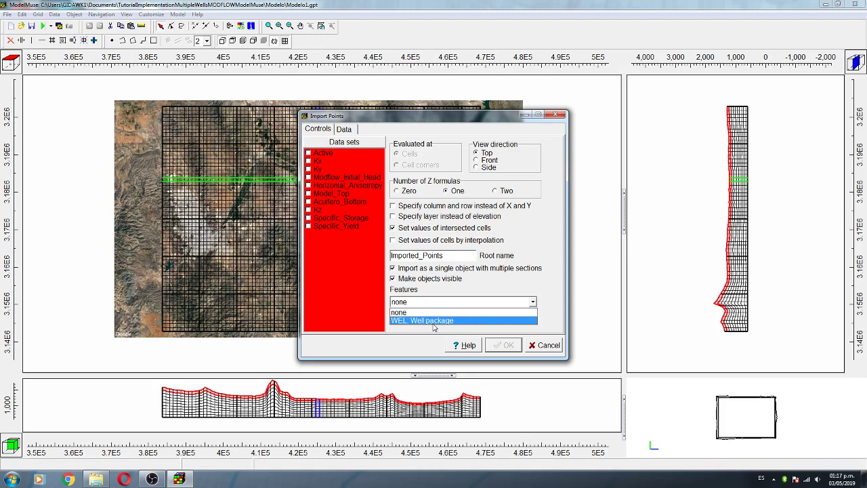
pyautogui.click(433, 320)
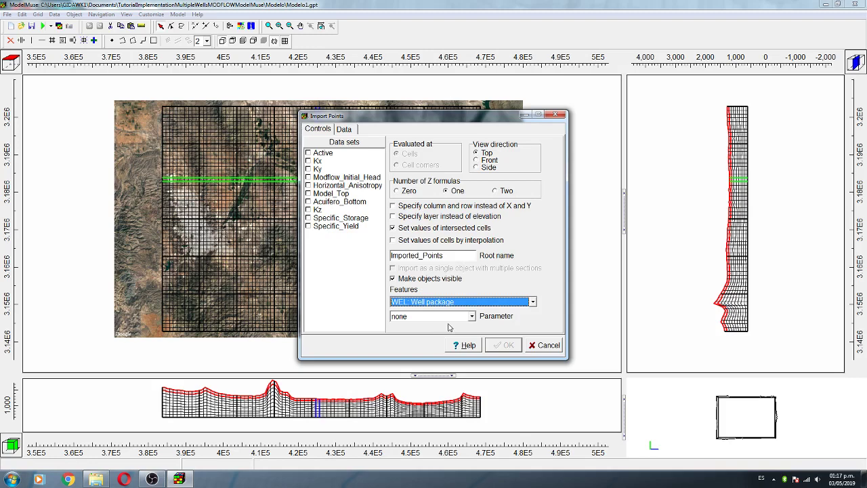
pyautogui.click(345, 129)
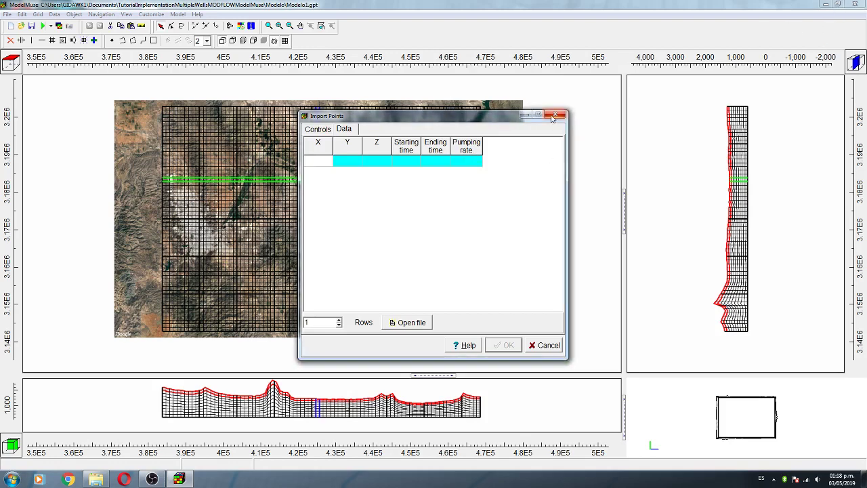
# Close the point import and resize the ModelMuse window to the upper right
pyautogui.click(559, 114)
pyautogui.click(838, 4)
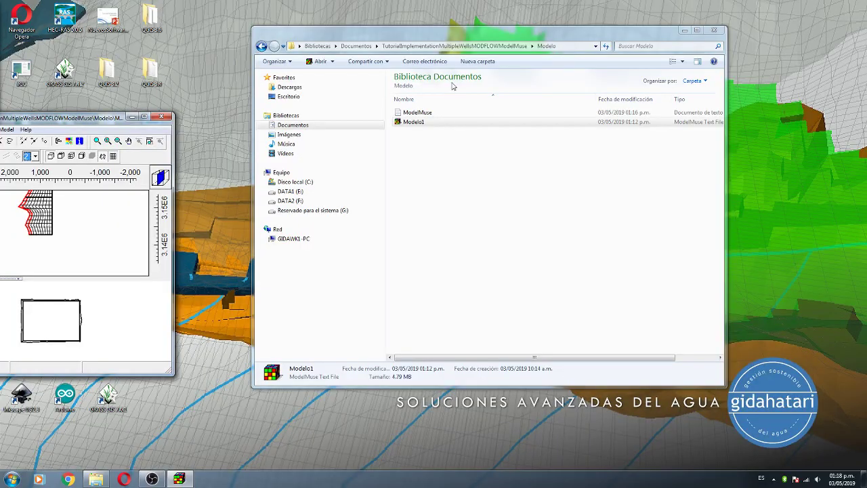
pyautogui.moveTo(111, 113); pyautogui.dragTo(790, 17)
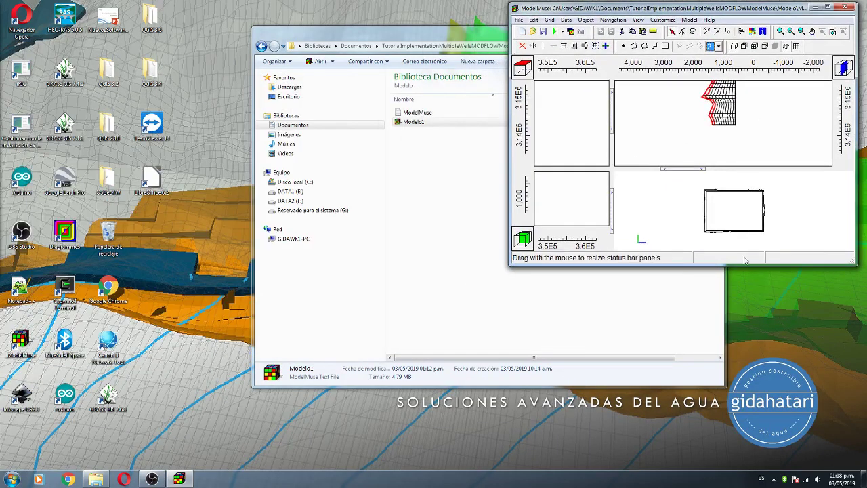
pyautogui.moveTo(741, 264); pyautogui.dragTo(741, 457)
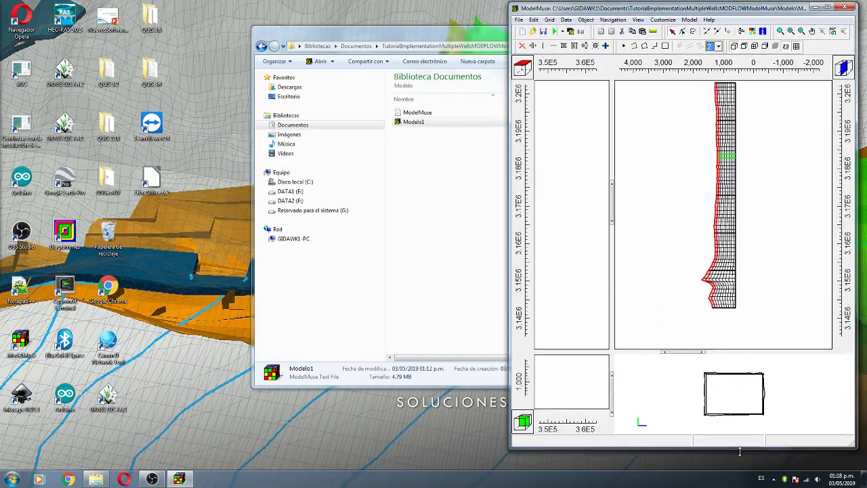
pyautogui.moveTo(509, 239); pyautogui.dragTo(366, 238)
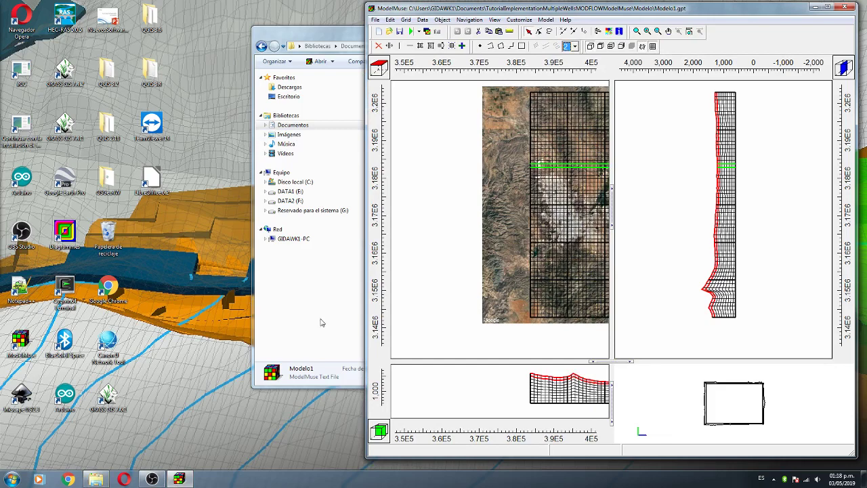
# Open pozos from the Xls folder with LibreOffice Calc
pyautogui.click(327, 284)
pyautogui.click(425, 46)
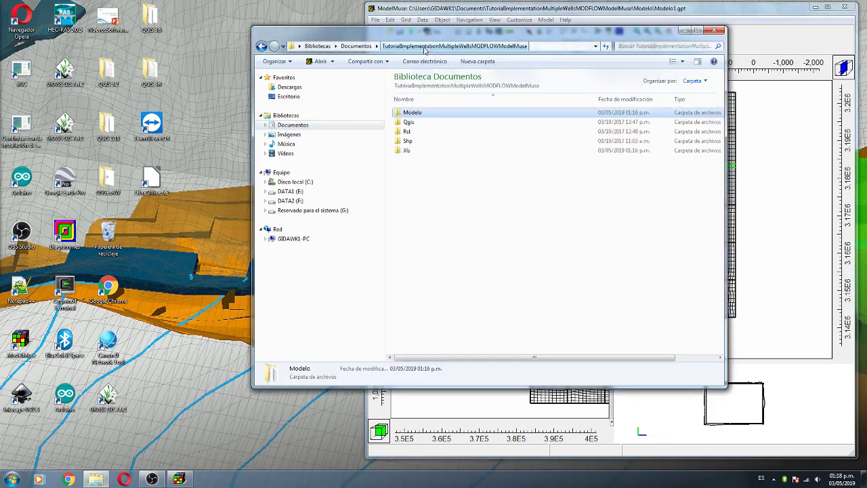
pyautogui.doubleClick(407, 150)
pyautogui.rightClick(409, 113)
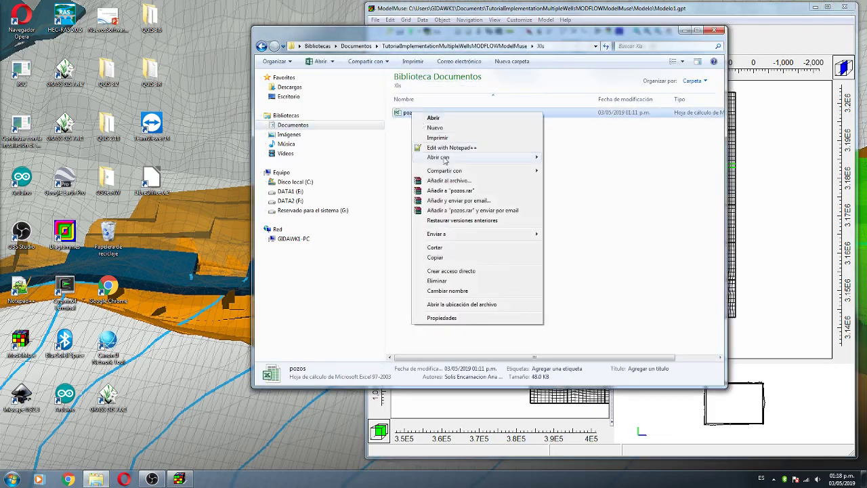
pyautogui.moveTo(439, 157)
pyautogui.click(554, 167)
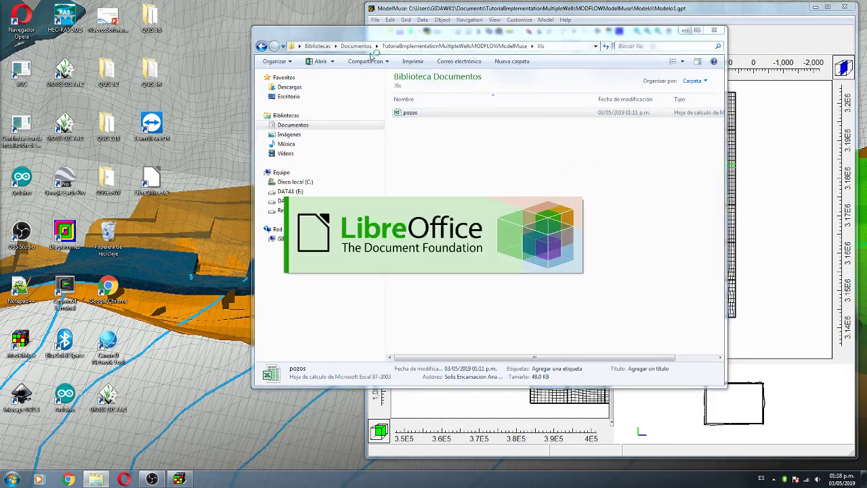
# Minimize Explorer and size the Calc window beside the ModelMuse map
pyautogui.click(698, 30)
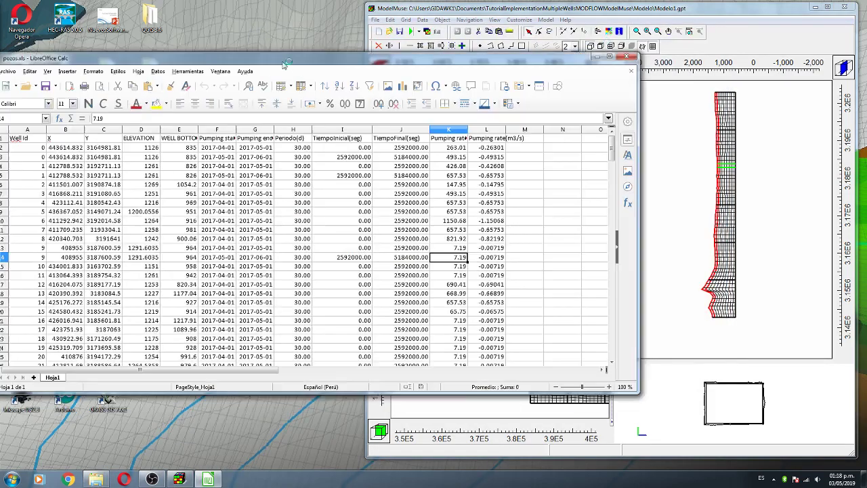
pyautogui.moveTo(279, 66); pyautogui.dragTo(292, 10)
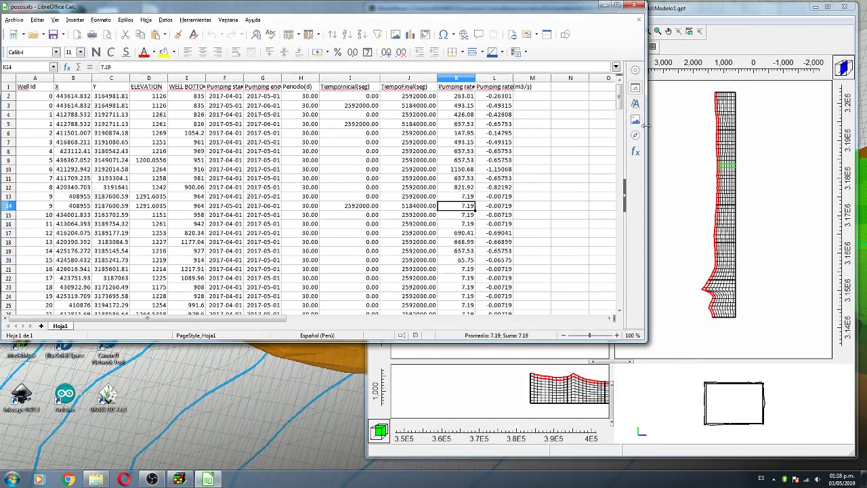
pyautogui.moveTo(647, 125); pyautogui.dragTo(367, 162)
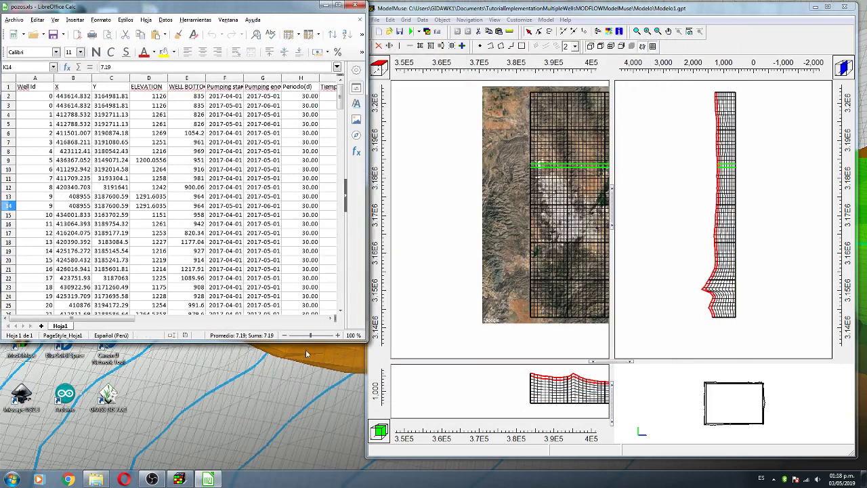
pyautogui.moveTo(306, 342); pyautogui.dragTo(307, 429)
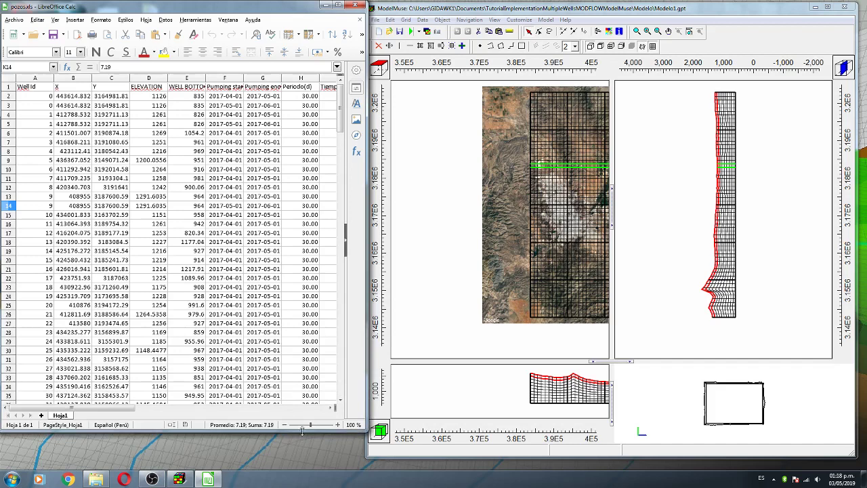
pyautogui.click(376, 21)
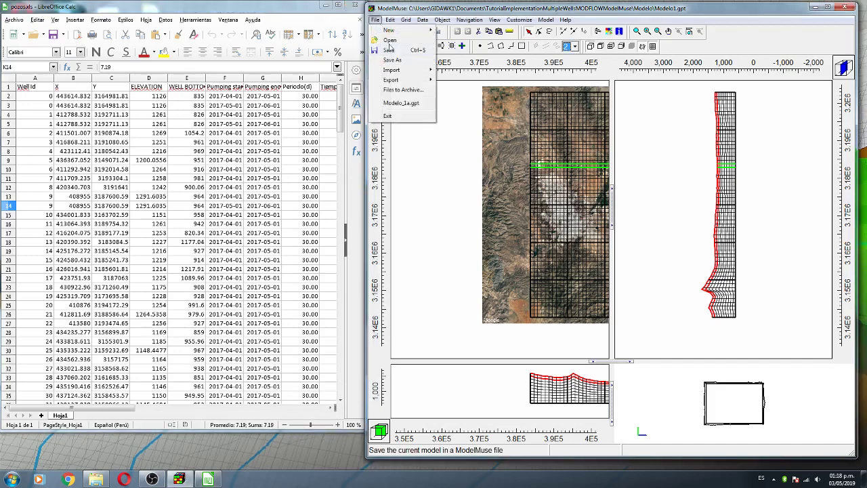
pyautogui.moveTo(392, 70)
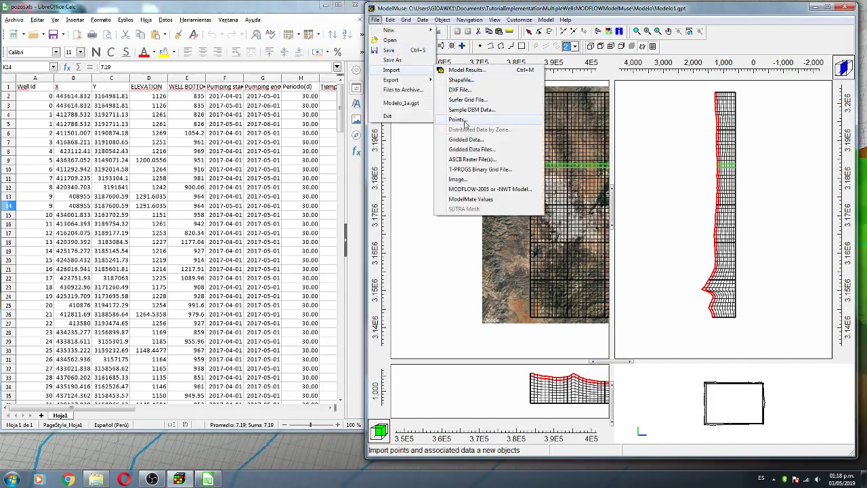
# Configure the point import: one Z formula, intersected cells set, root Well_Record_, WEL: Well package
pyautogui.click(472, 123)
pyautogui.click(625, 186)
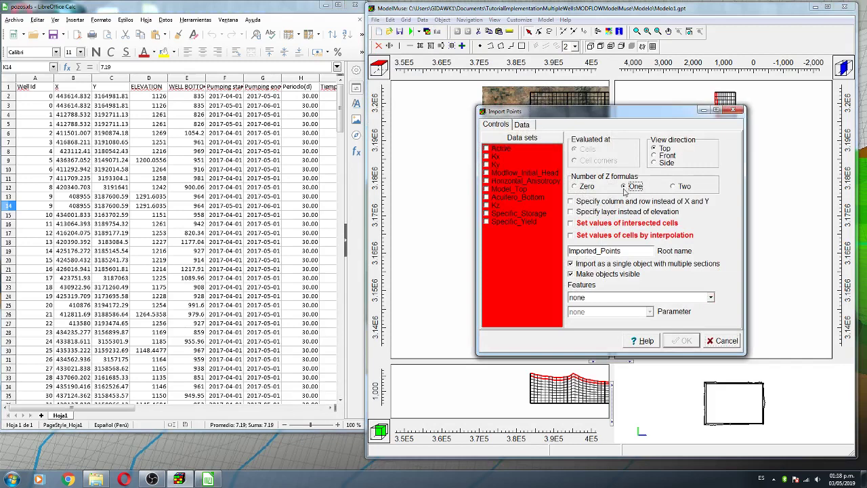
pyautogui.click(572, 223)
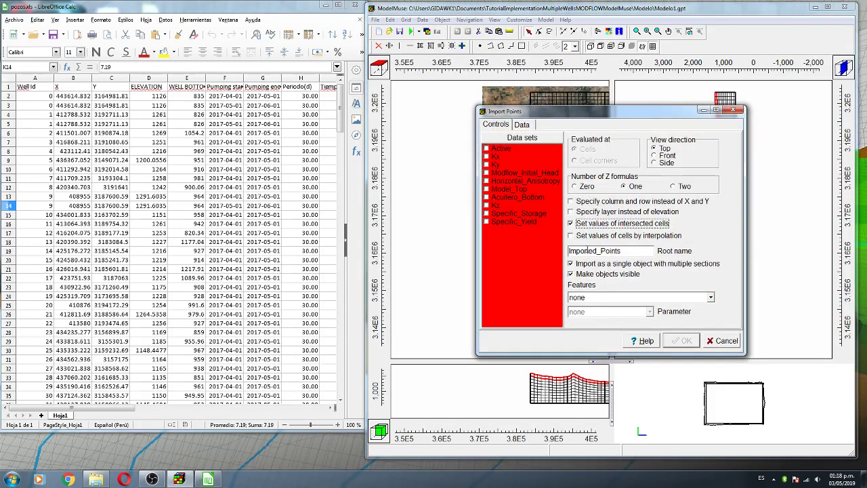
pyautogui.click(635, 252)
pyautogui.doubleClick(636, 252)
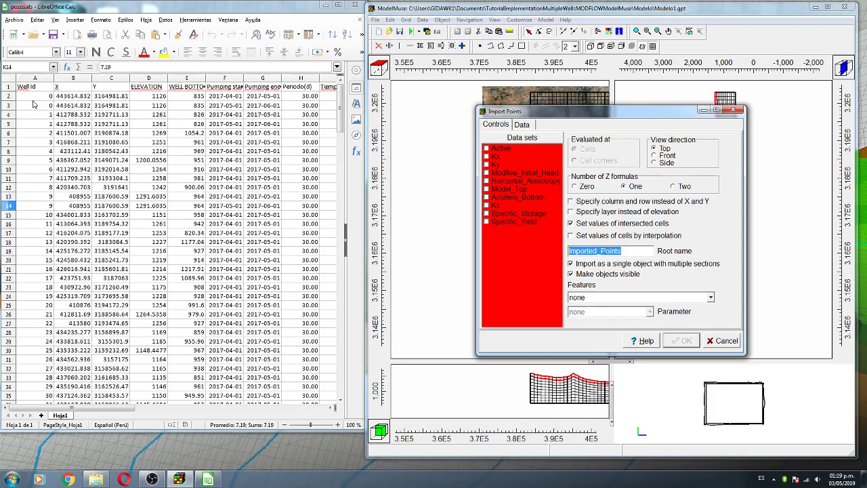
pyautogui.write('Well_Record_')
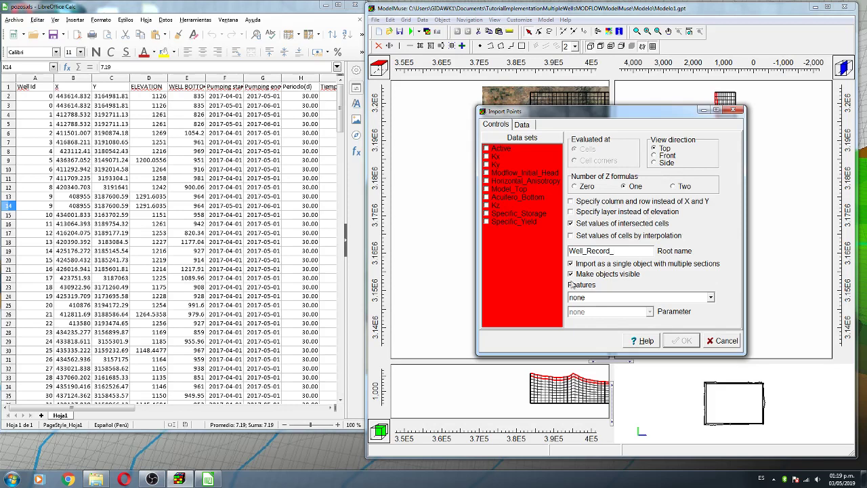
pyautogui.click(683, 298)
pyautogui.click(616, 318)
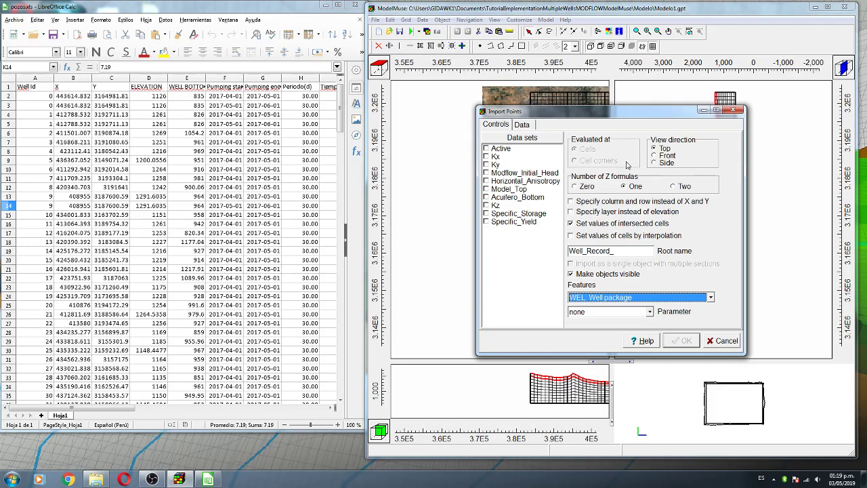
# Paste the pozos X and Y coordinates into the import Data table
pyautogui.click(528, 126)
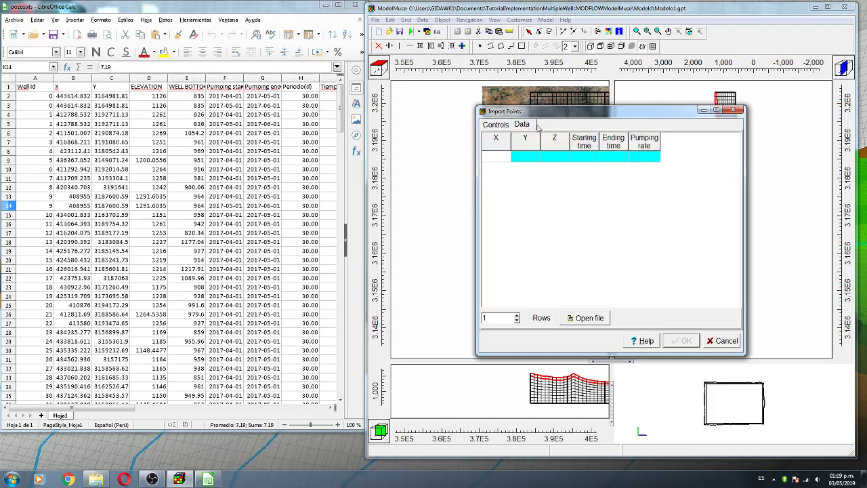
pyautogui.moveTo(75, 97)
pyautogui.mouseDown()
pyautogui.moveTo(95, 198)
pyautogui.moveTo(103, 448)
pyautogui.moveTo(120, 113)
pyautogui.mouseUp()
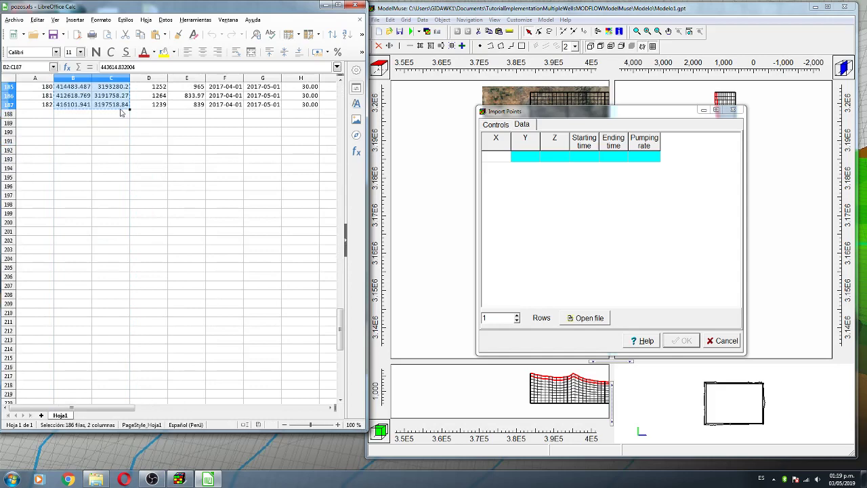
pyautogui.click(499, 156)
pyautogui.hotkey('ctrl', 'v')
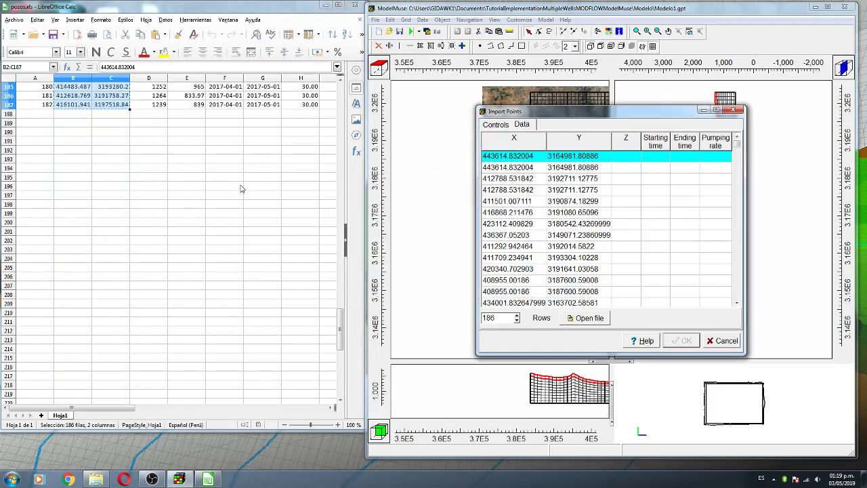
# Copy the WELL BOTTOM depths from Calc and paste them into the Z column
pyautogui.click(181, 141)
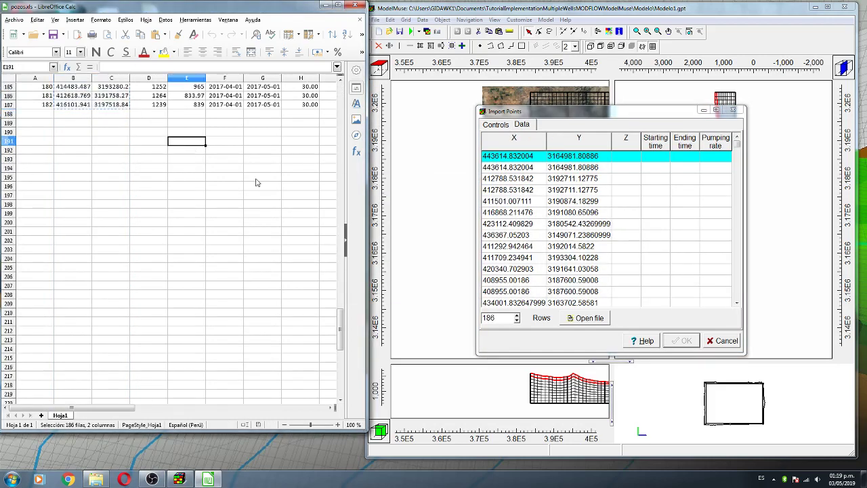
pyautogui.moveTo(339, 329); pyautogui.dragTo(339, 87)
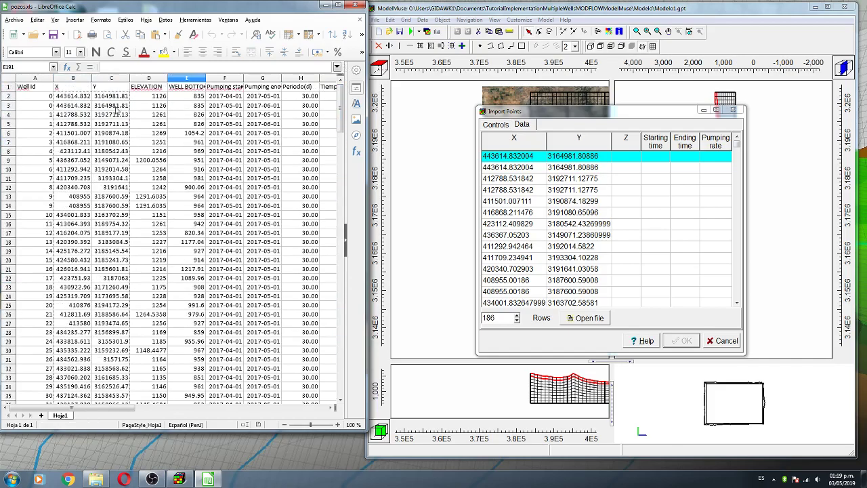
pyautogui.moveTo(186, 96)
pyautogui.mouseDown()
pyautogui.moveTo(186, 404)
pyautogui.moveTo(190, 51)
pyautogui.moveTo(179, 205)
pyautogui.mouseUp()
pyautogui.hotkey('ctrl', 'c')
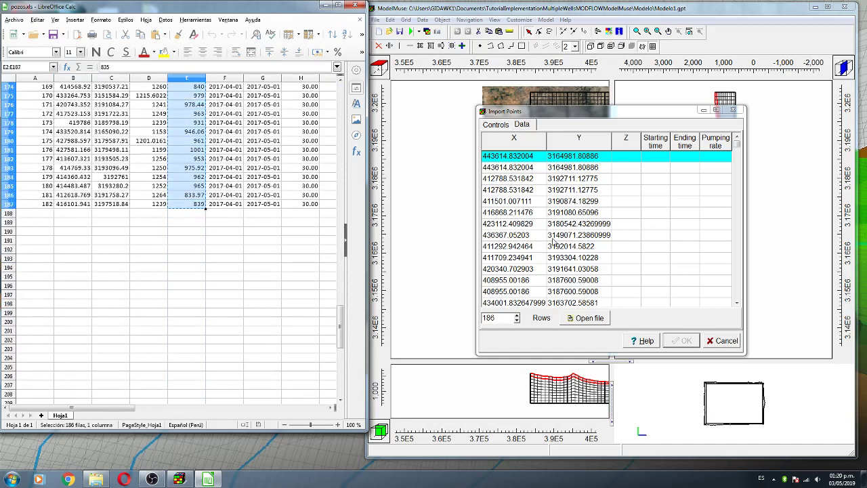
pyautogui.click(622, 157)
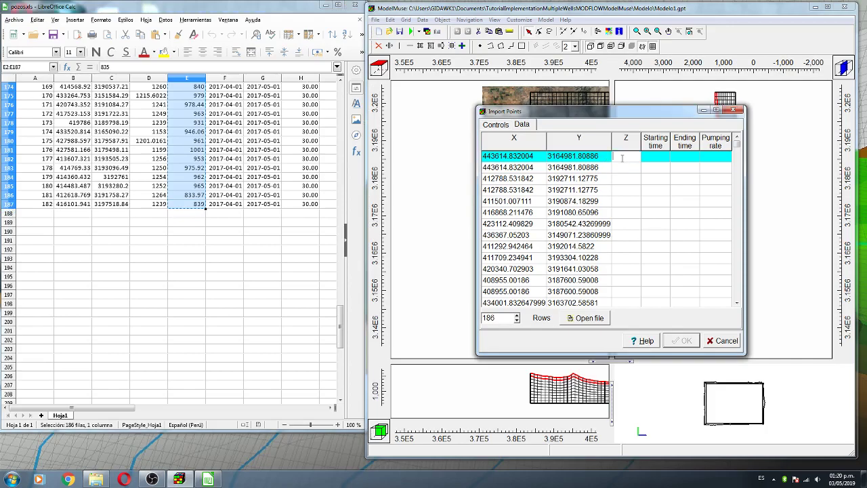
pyautogui.hotkey('ctrl', 'v')
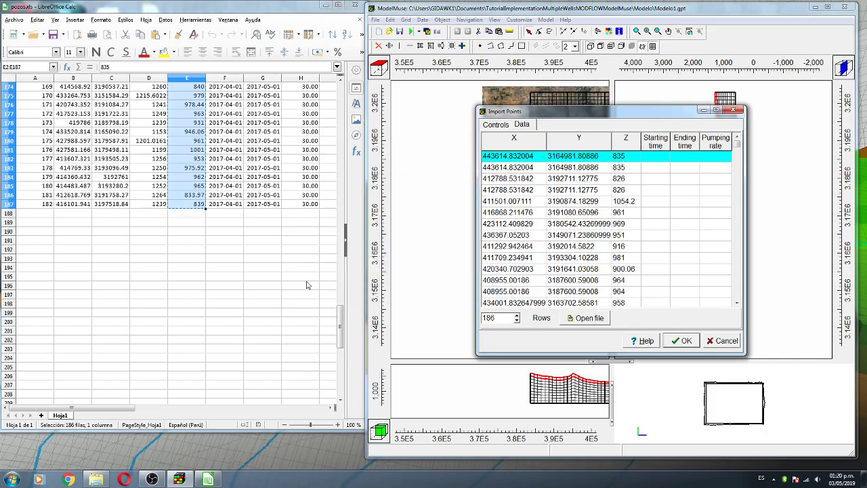
# Paste Calc columns I–J into the Starting time and Ending time columns
pyautogui.moveTo(339, 325); pyautogui.dragTo(350, 86)
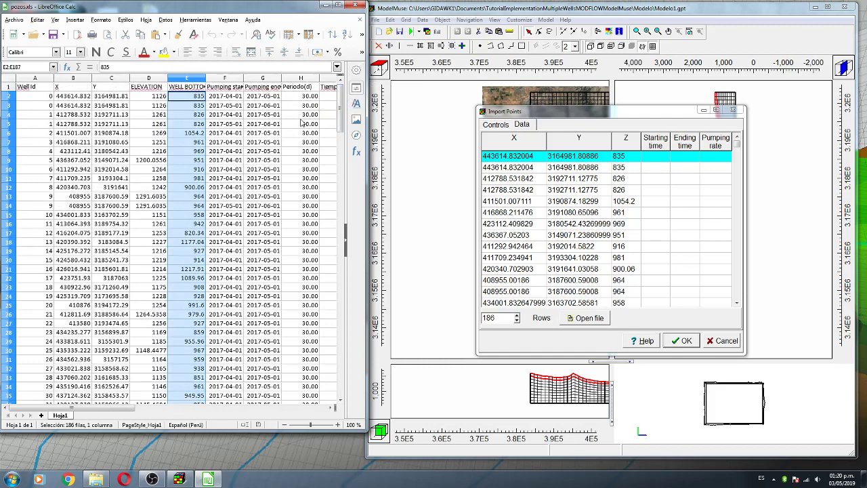
pyautogui.moveTo(128, 409); pyautogui.dragTo(219, 412)
pyautogui.click(158, 99)
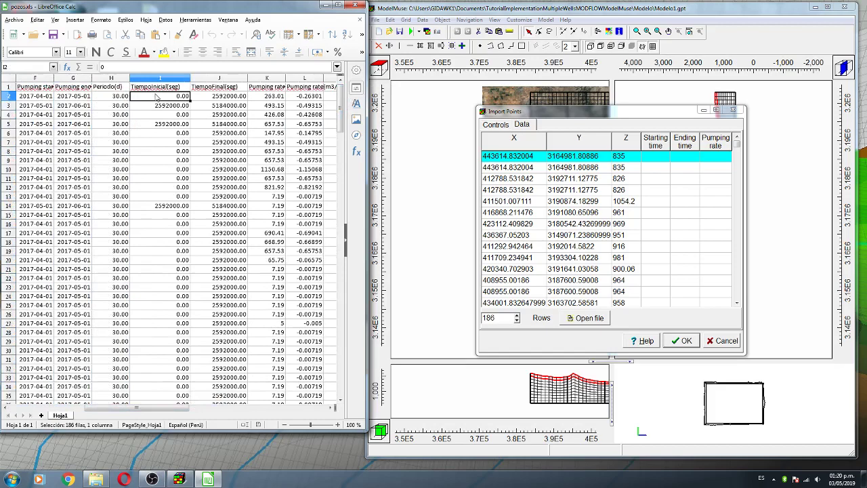
pyautogui.moveTo(157, 98); pyautogui.dragTo(231, 452)
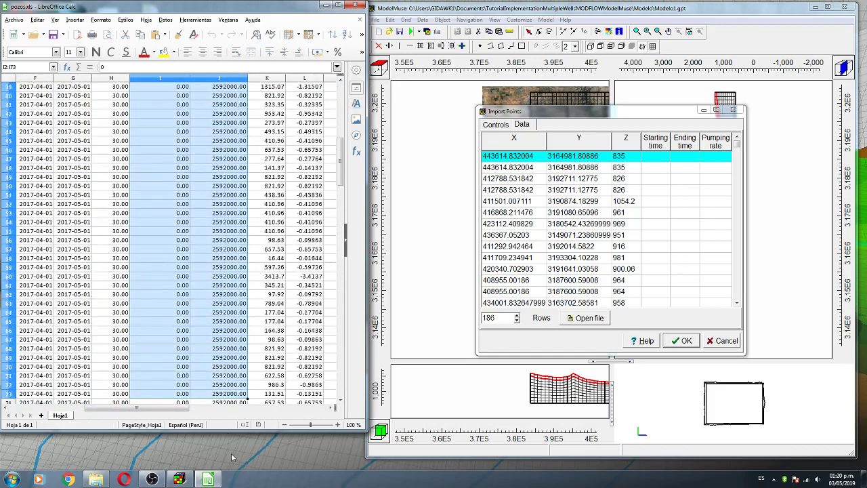
pyautogui.moveTo(231, 453)
pyautogui.mouseDown()
pyautogui.moveTo(229, 138)
pyautogui.moveTo(229, 204)
pyautogui.mouseUp()
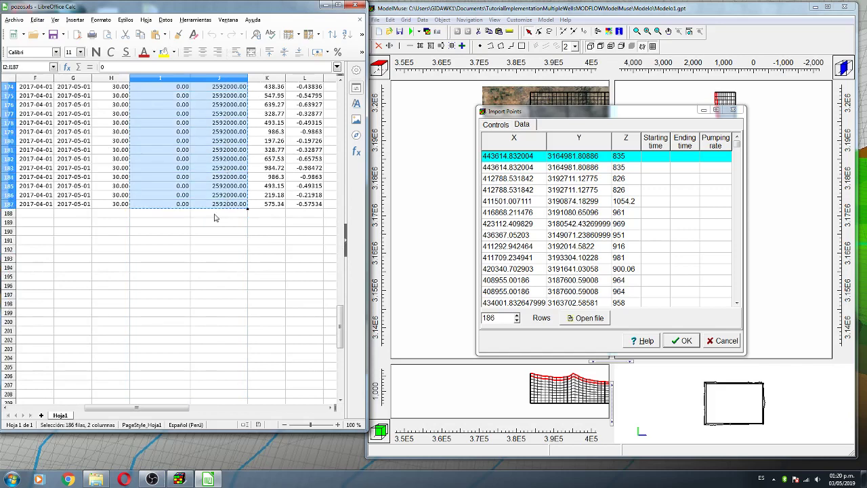
pyautogui.hotkey('ctrl', 'c')
pyautogui.click(658, 157)
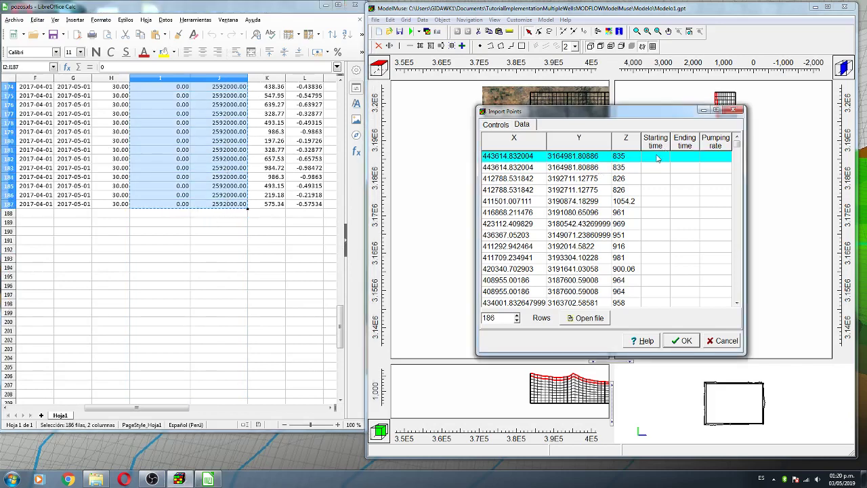
pyautogui.hotkey('ctrl', 'v')
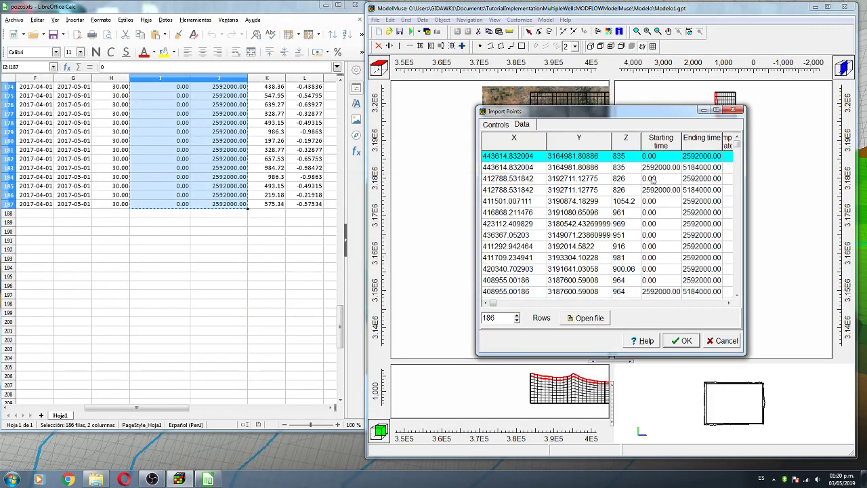
# Paste the column L pumping rates into the Pumping rate column and confirm the import
pyautogui.moveTo(746, 221); pyautogui.dragTo(863, 215)
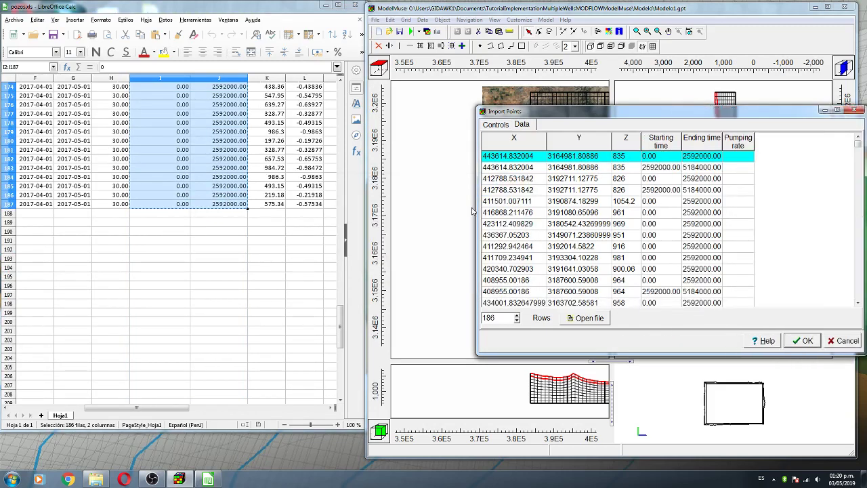
pyautogui.click(304, 213)
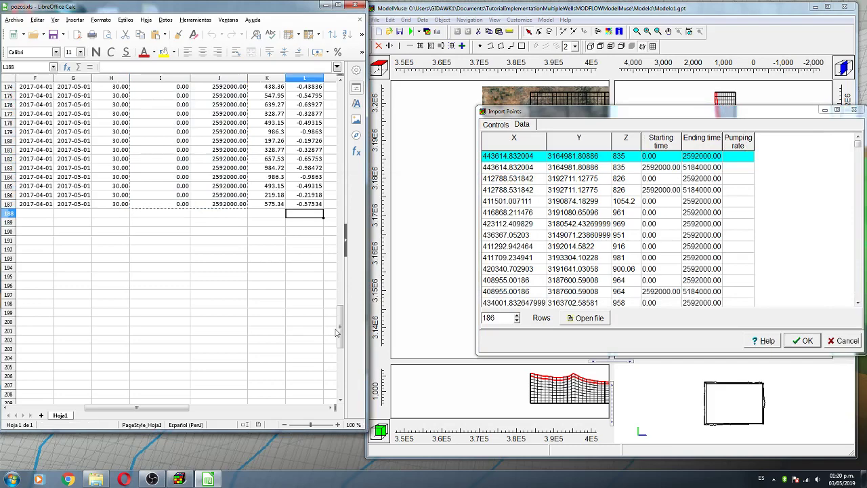
pyautogui.moveTo(340, 325)
pyautogui.mouseDown()
pyautogui.moveTo(359, 102)
pyautogui.moveTo(298, 484)
pyautogui.mouseUp()
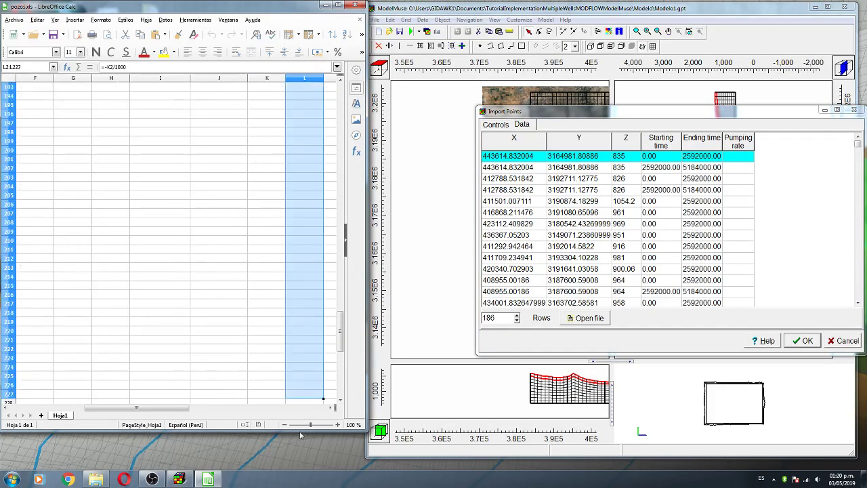
pyautogui.moveTo(298, 484)
pyautogui.mouseDown()
pyautogui.moveTo(100, 54)
pyautogui.moveTo(87, 179)
pyautogui.mouseUp()
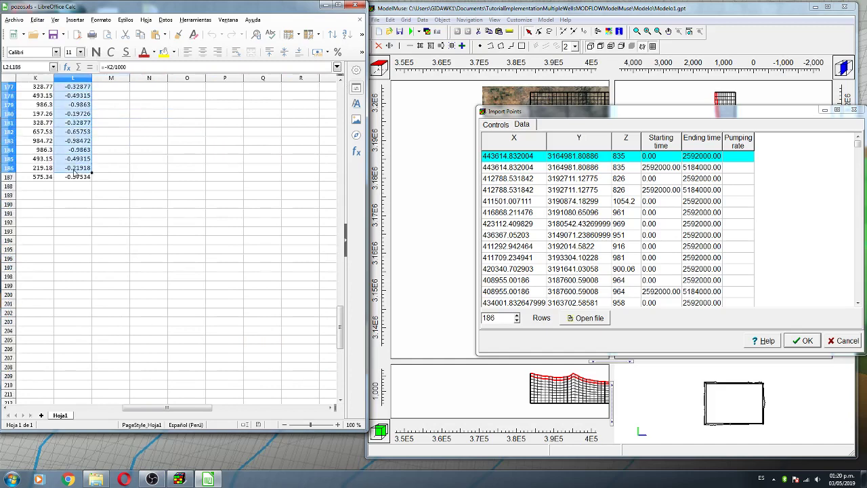
pyautogui.hotkey('ctrl', 'c')
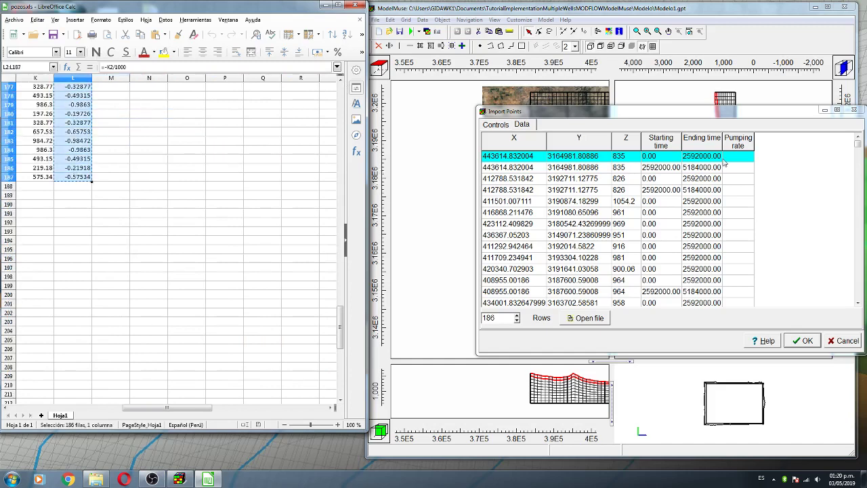
pyautogui.click(729, 156)
pyautogui.hotkey('ctrl', 'v')
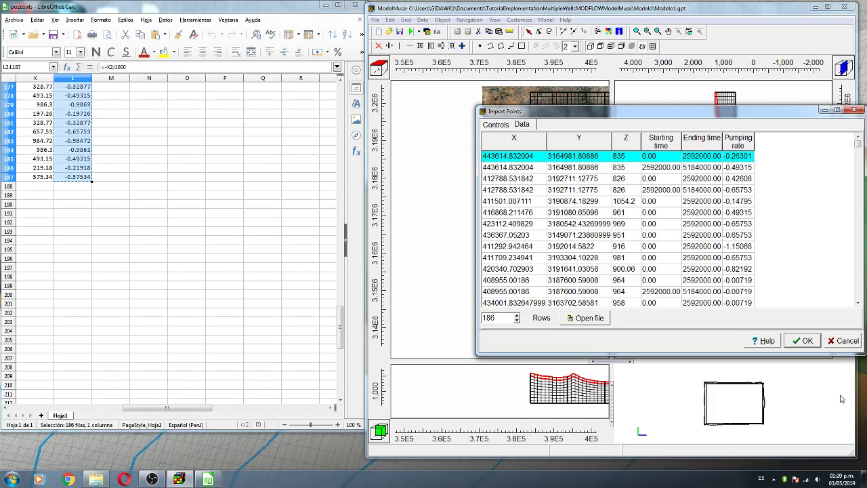
pyautogui.click(810, 345)
# Maximize the ModelMuse window and box-select all the imported well points on the map
pyautogui.click(829, 8)
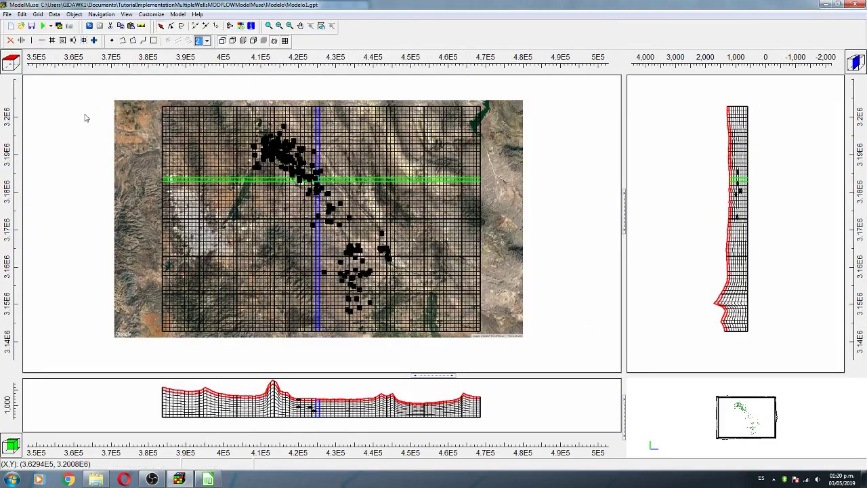
pyautogui.moveTo(91, 103)
pyautogui.mouseDown()
pyautogui.moveTo(219, 267)
pyautogui.moveTo(439, 324)
pyautogui.mouseUp()
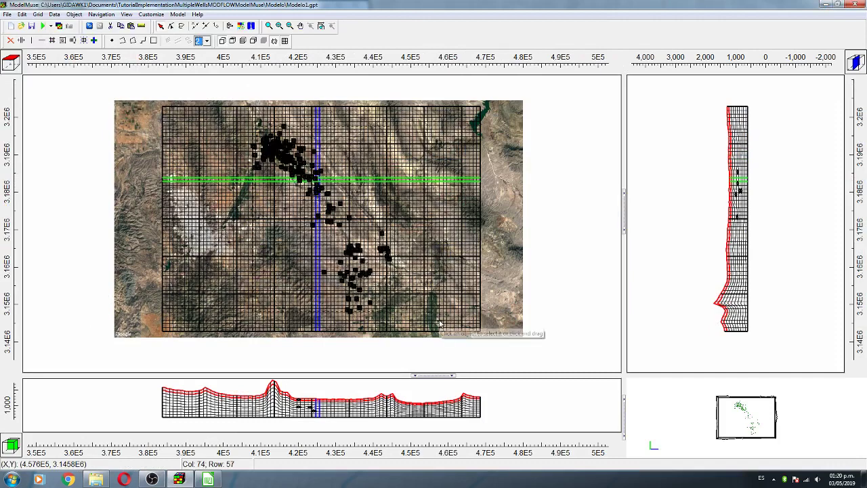
# Colour the selected well objects' outlines blue and enlarge the cross-section view below the map
pyautogui.doubleClick(269, 161)
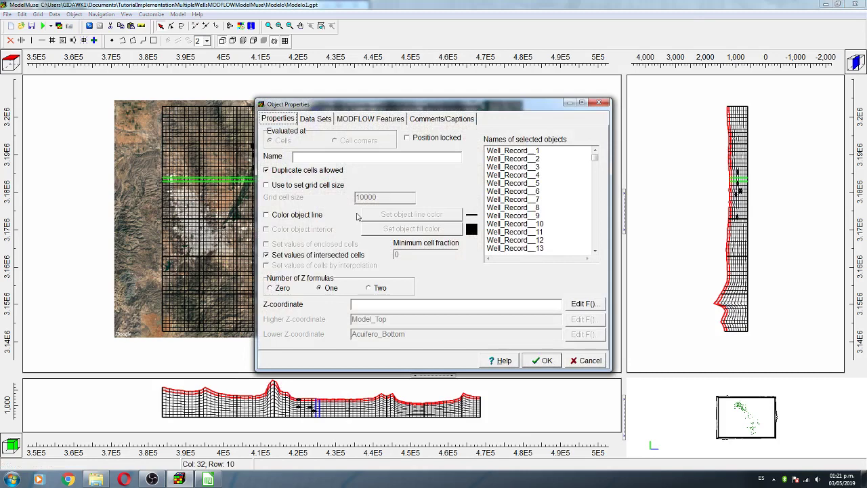
pyautogui.click(302, 214)
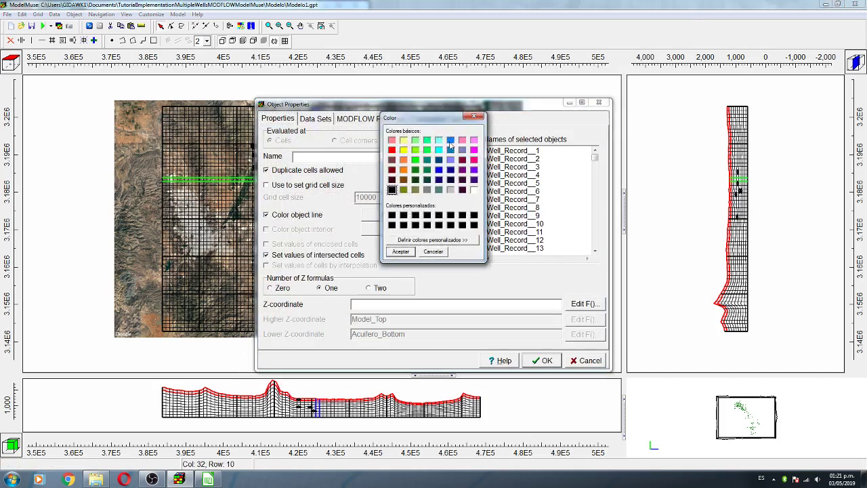
pyautogui.click(450, 141)
pyautogui.click(401, 252)
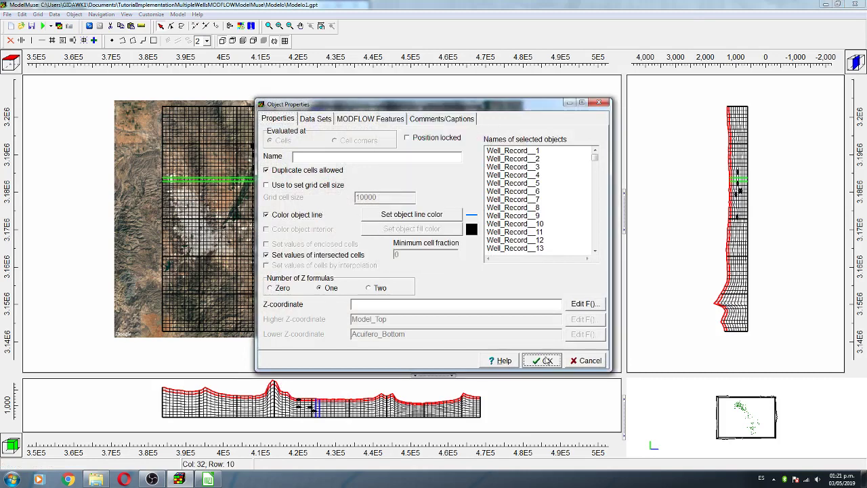
pyautogui.click(547, 361)
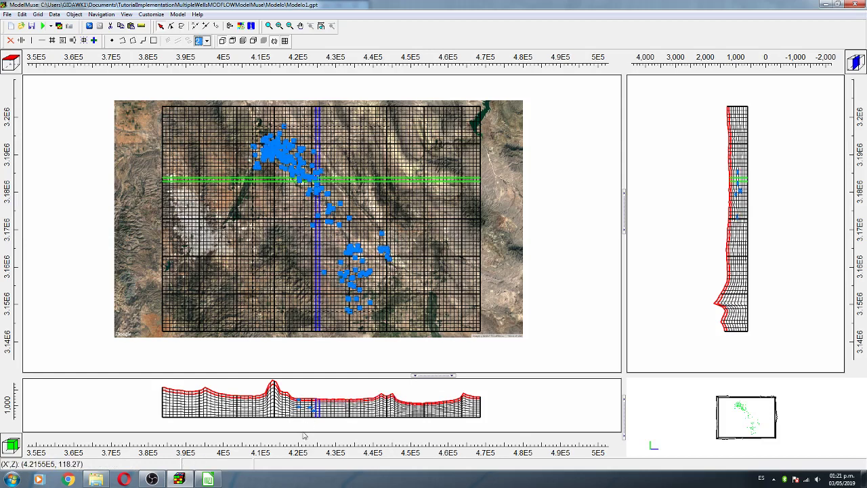
pyautogui.moveTo(441, 374); pyautogui.dragTo(442, 331)
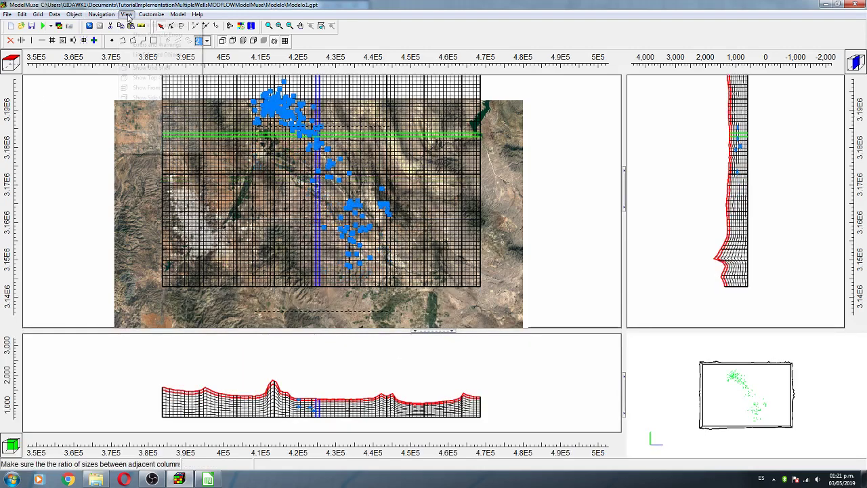
# Set the view's vertical exaggeration to 15
pyautogui.click(126, 14)
pyautogui.click(146, 24)
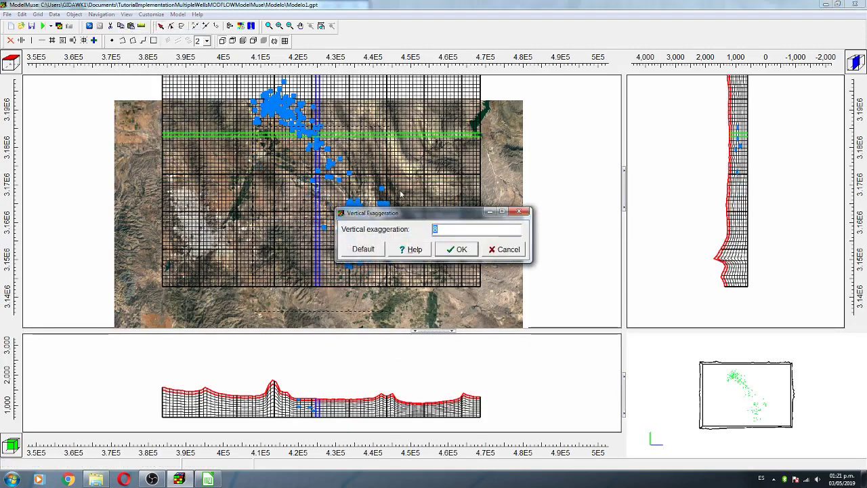
pyautogui.write('15')
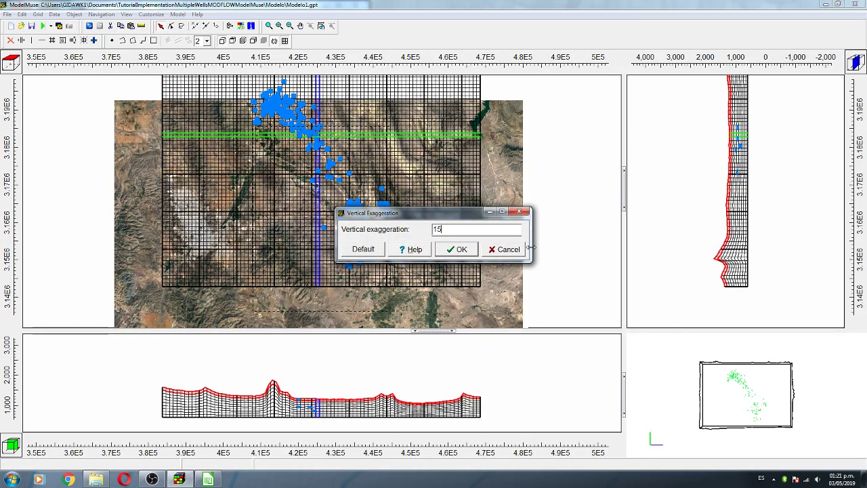
pyautogui.click(476, 252)
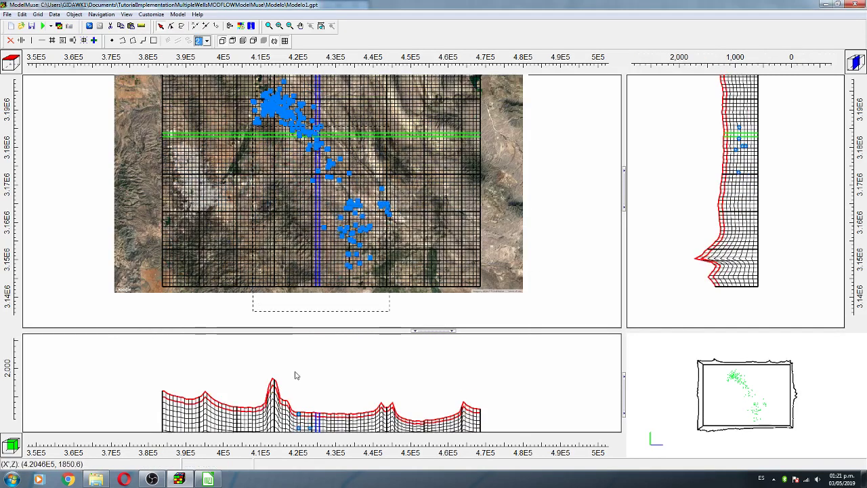
# Pan the cross-section into view and step the displayed grid row south to row 46
pyautogui.click(301, 27)
pyautogui.moveTo(348, 401); pyautogui.dragTo(348, 355)
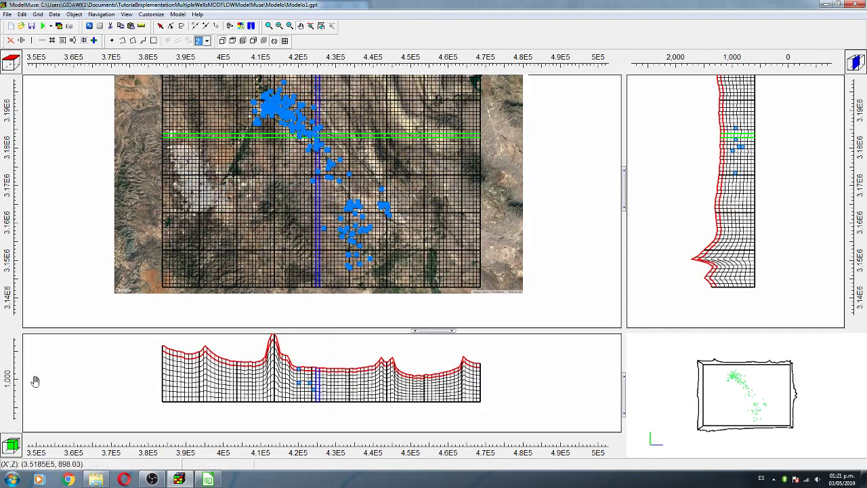
pyautogui.click(15, 442)
pyautogui.click(15, 442)
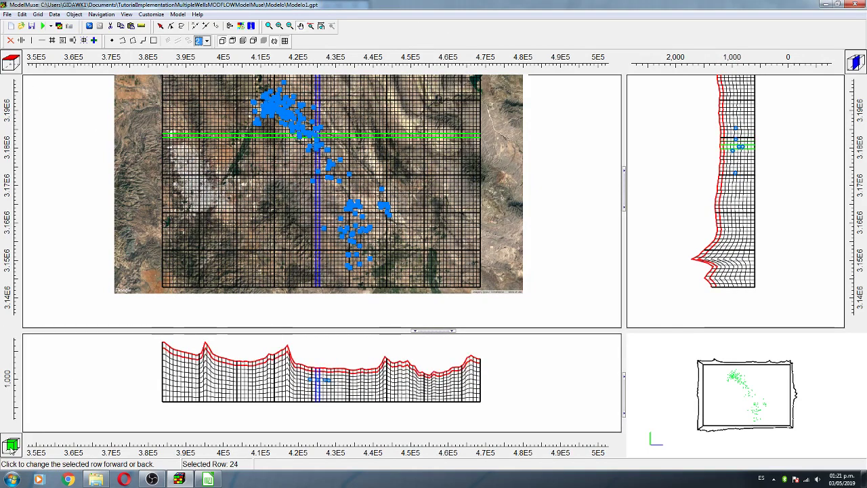
pyautogui.click(15, 441)
pyautogui.click(14, 442)
pyautogui.click(11, 447)
pyautogui.click(10, 447)
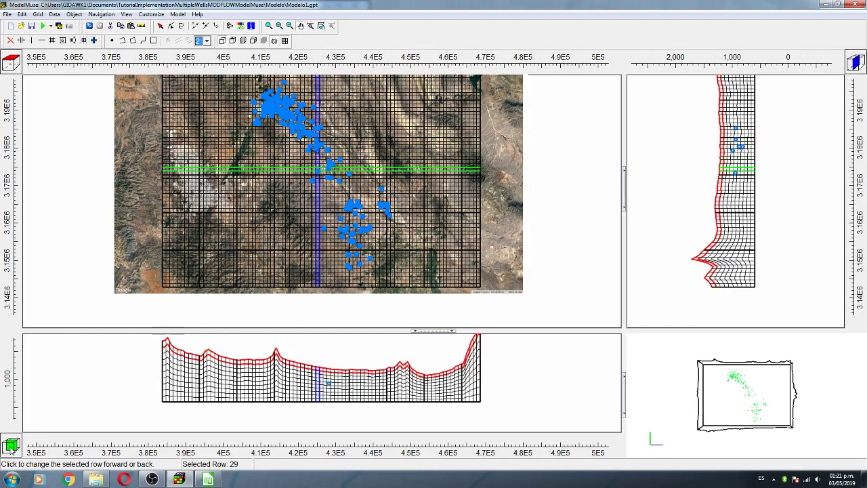
pyautogui.click(11, 447)
pyautogui.click(11, 448)
pyautogui.click(10, 447)
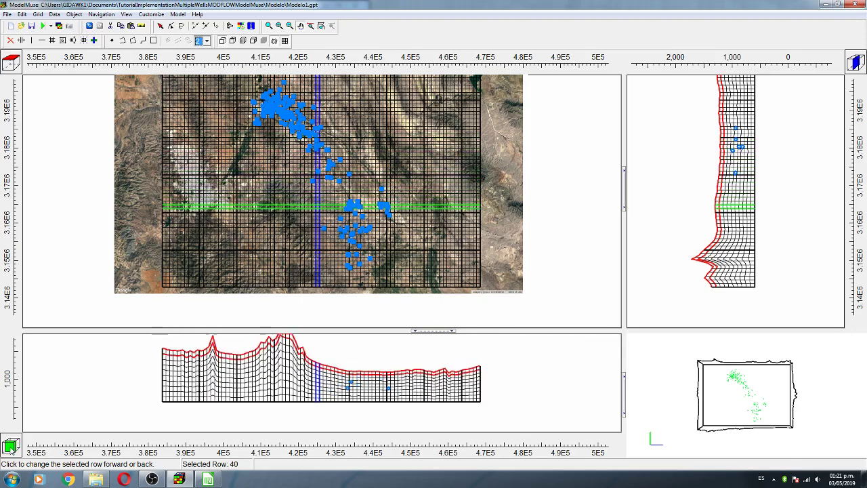
pyautogui.click(11, 448)
pyautogui.click(11, 447)
pyautogui.click(11, 447)
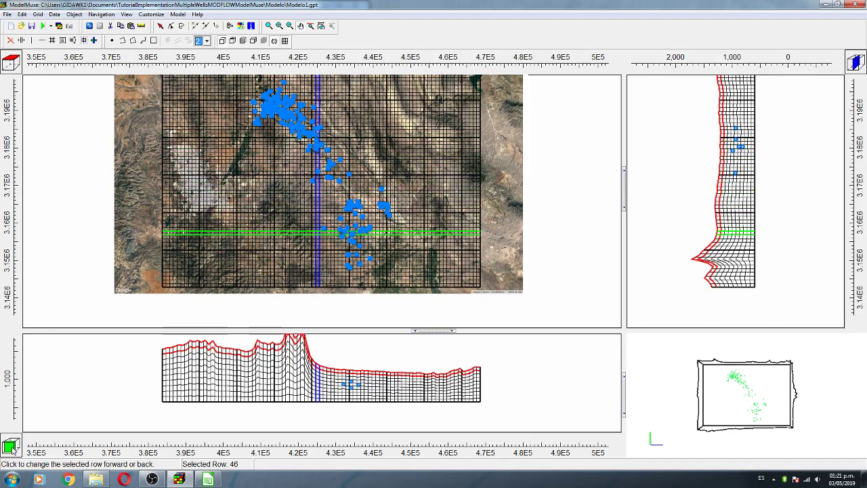
# List the WEL package objects and check Well_Record__1's Z of 835 and pumping-rate schedule
pyautogui.click(229, 26)
pyautogui.click(680, 43)
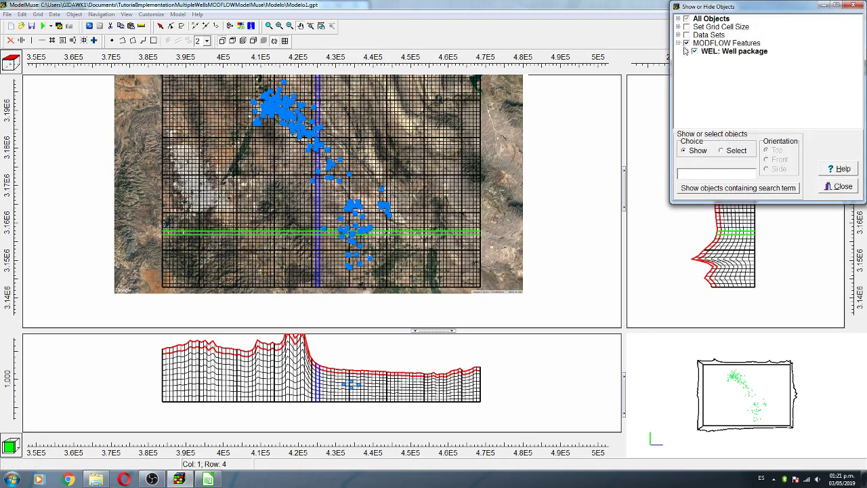
pyautogui.doubleClick(737, 27)
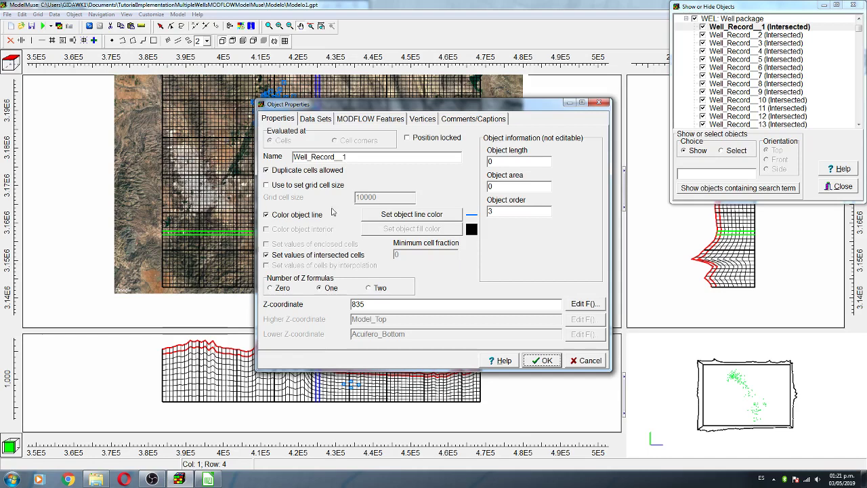
pyautogui.moveTo(361, 304); pyautogui.dragTo(351, 304)
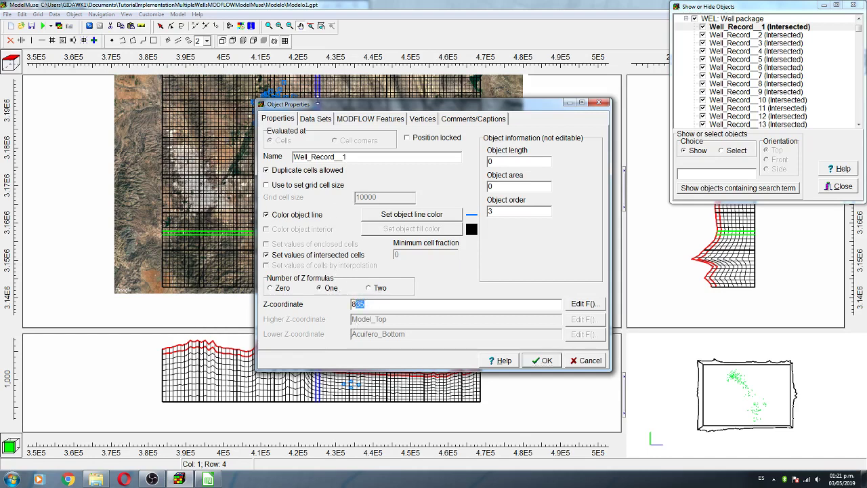
pyautogui.click(329, 117)
pyautogui.click(357, 120)
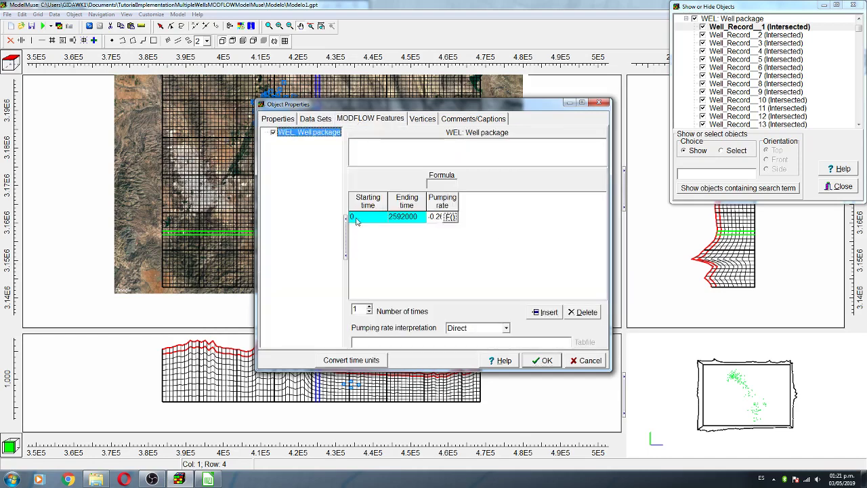
pyautogui.moveTo(459, 202); pyautogui.dragTo(478, 202)
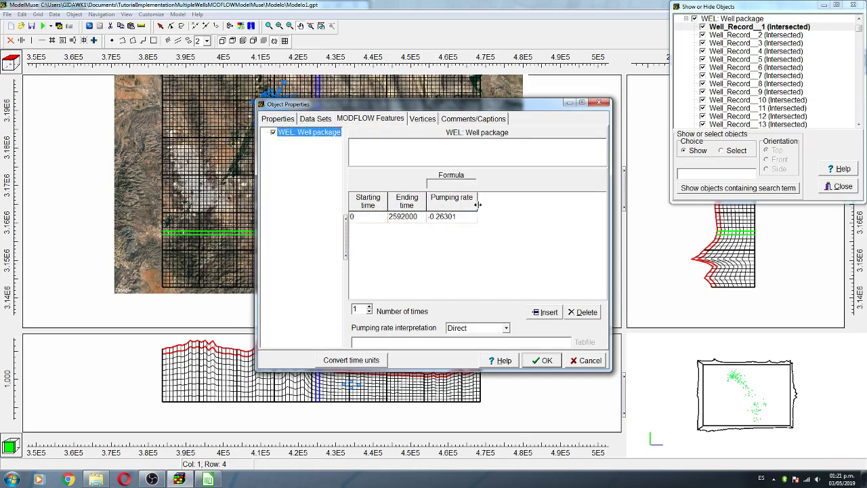
pyautogui.click(542, 360)
# Check Well_Record__2's data set values and pumping-rate schedule
pyautogui.doubleClick(745, 35)
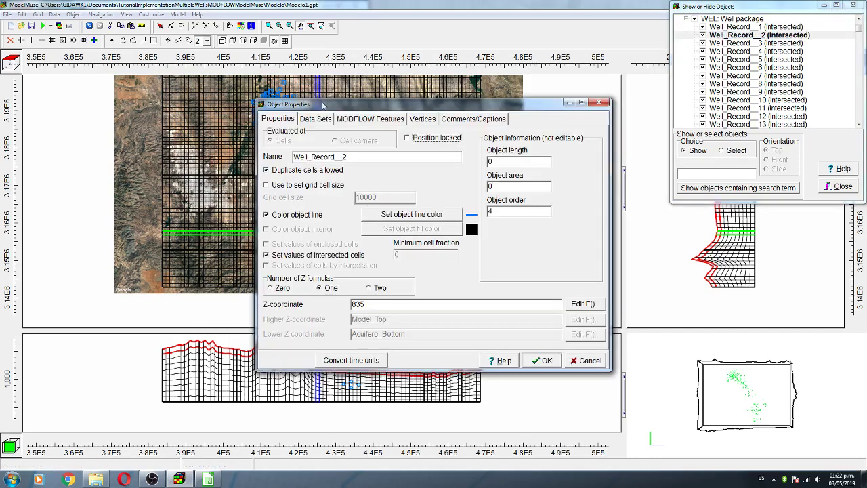
pyautogui.click(324, 119)
pyautogui.click(354, 119)
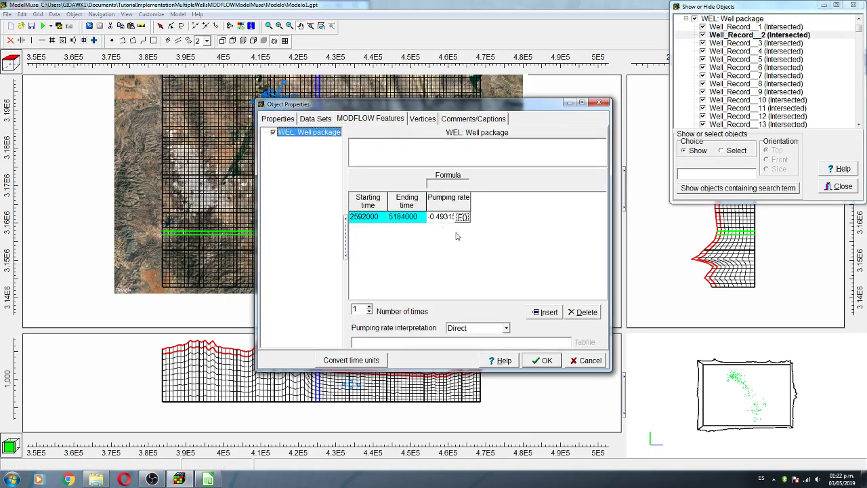
pyautogui.click(599, 102)
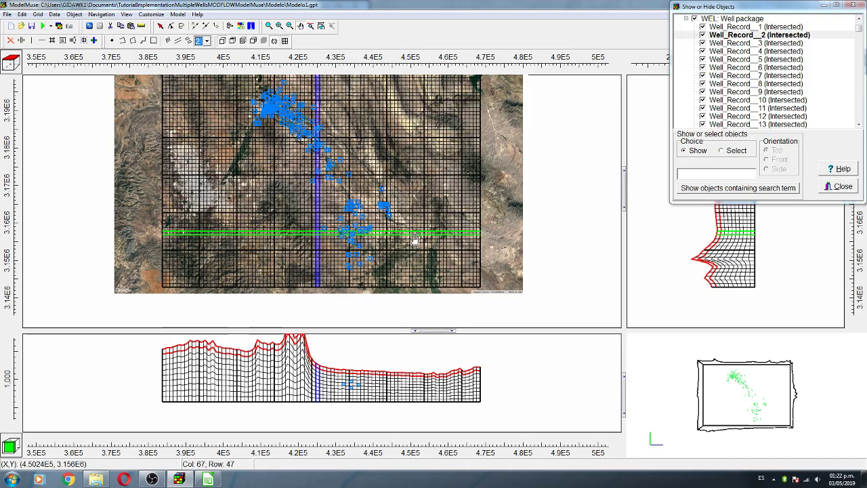
# Zoom in three times on the southern wells and select one well point
pyautogui.click(309, 219)
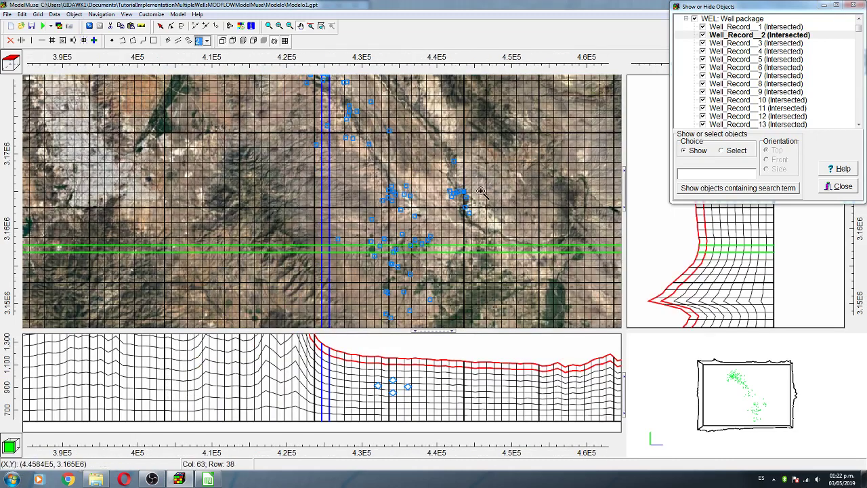
pyautogui.click(472, 194)
pyautogui.click(473, 196)
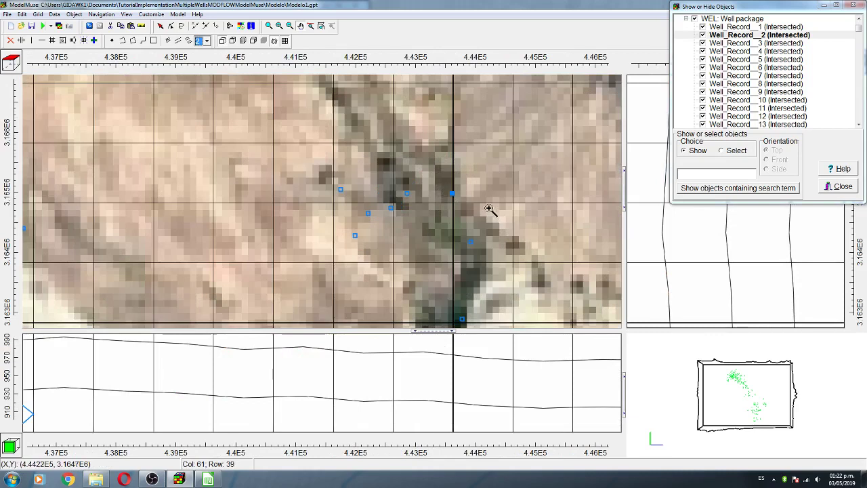
pyautogui.click(159, 26)
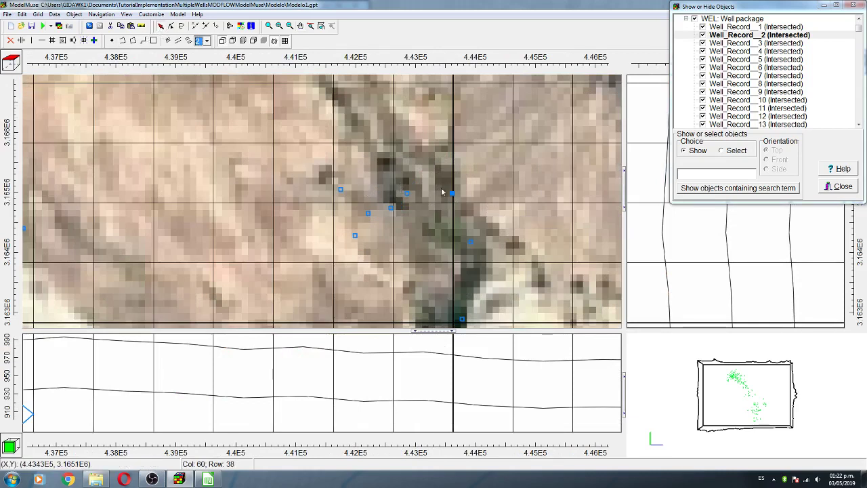
pyautogui.click(482, 229)
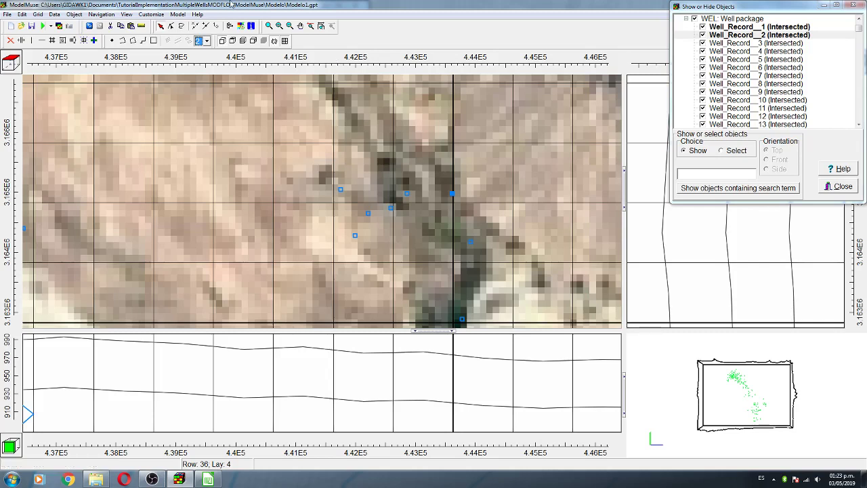
# Review two neighbouring wells' pumping schedules, the second showing one period at about -0.548
pyautogui.doubleClick(453, 197)
pyautogui.click(370, 119)
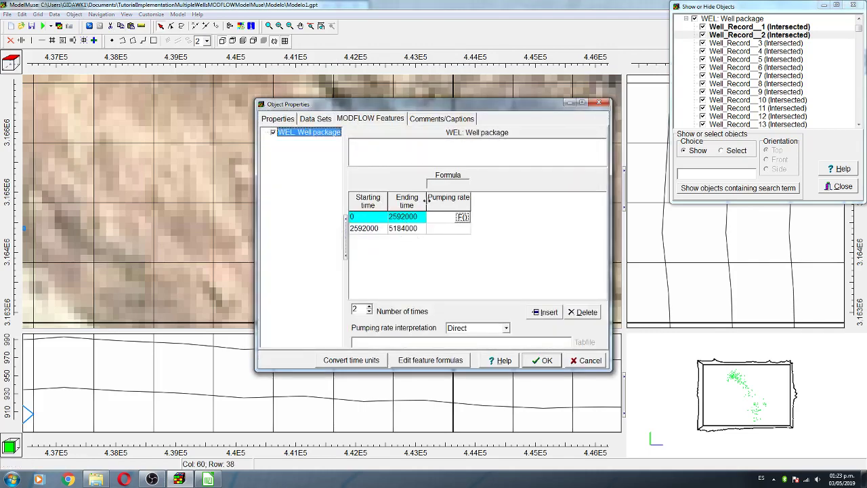
pyautogui.click(599, 102)
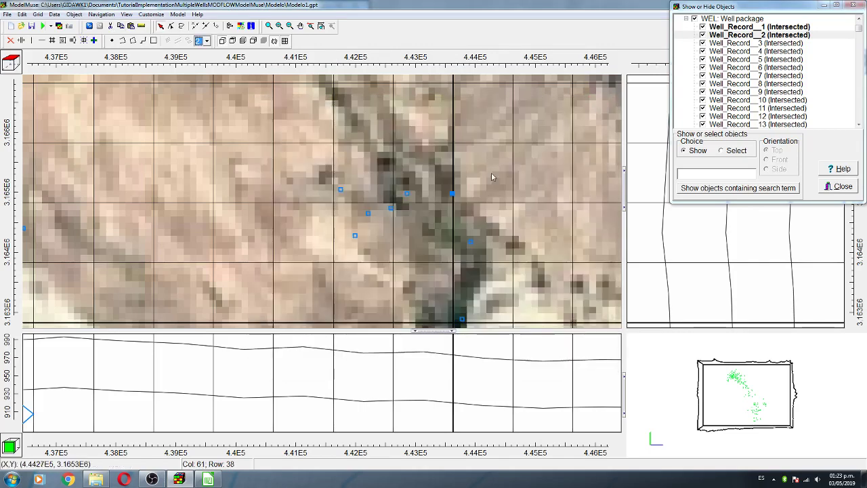
pyautogui.doubleClick(407, 195)
pyautogui.click(346, 119)
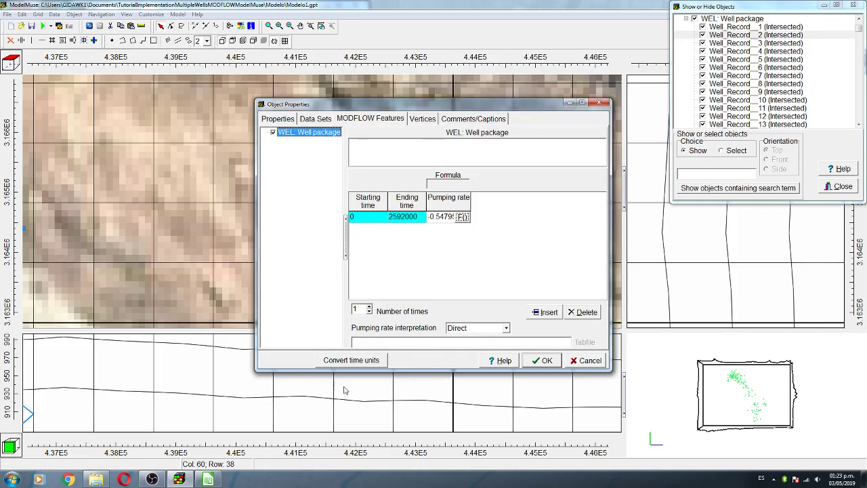
pyautogui.click(11, 480)
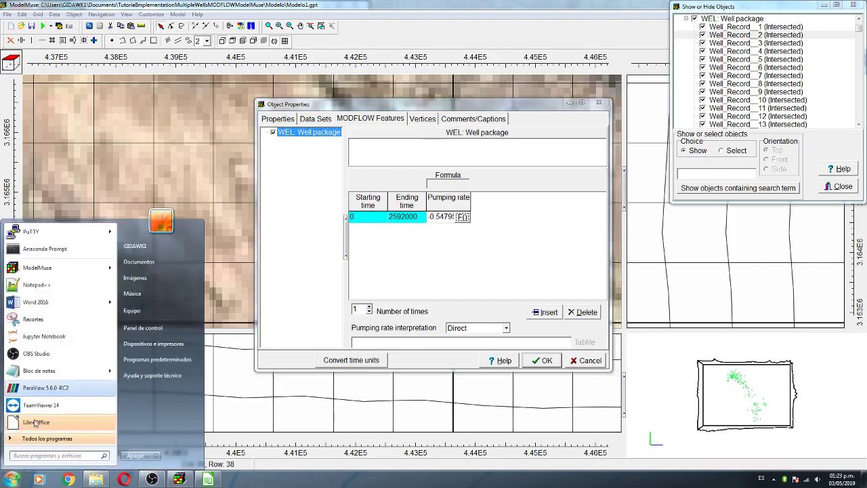
pyautogui.click(36, 284)
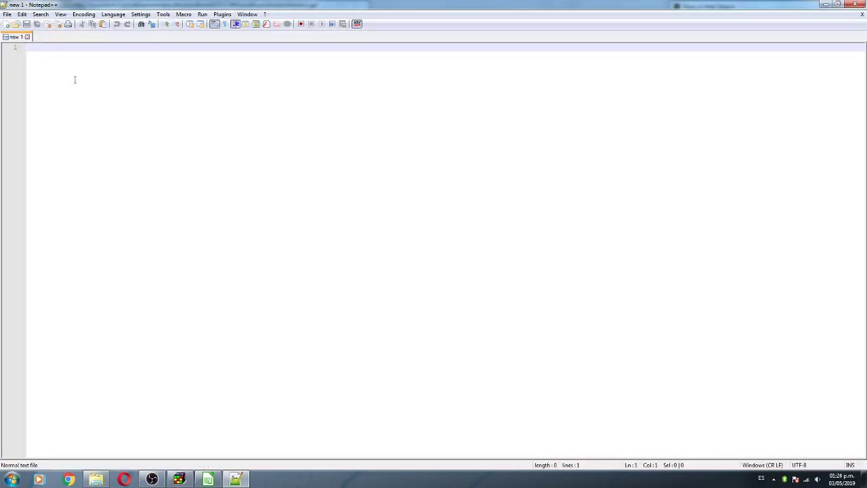
pyautogui.write('aaaaaa')
pyautogui.press('BackSpace')
pyautogui.press('BackSpace')
pyautogui.press('BackSpace')
pyautogui.press('BackSpace')
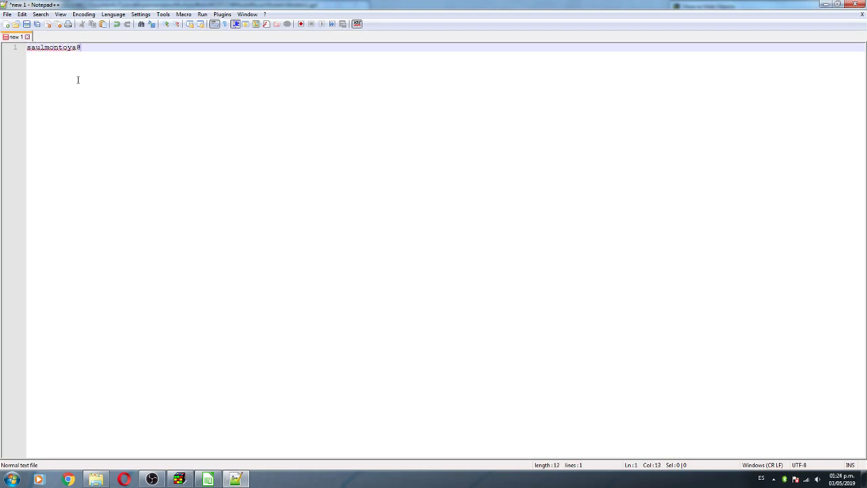
pyautogui.scroll(2, 117, 119)
pyautogui.scroll(1, 117, 119)
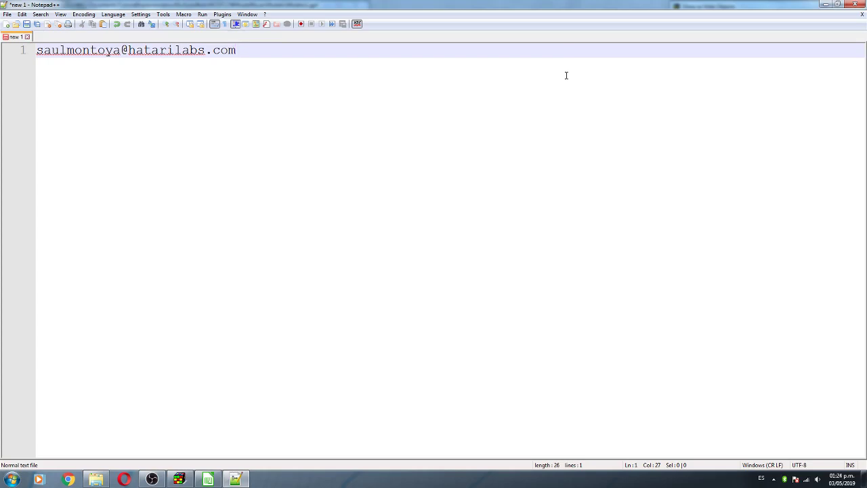
pyautogui.click(855, 4)
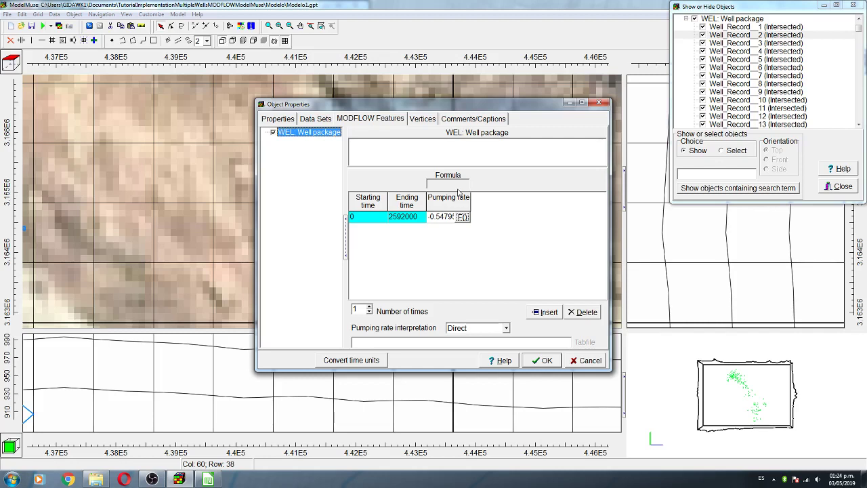
# Close the well properties, restore the full-model view, and open the File menu
pyautogui.click(600, 103)
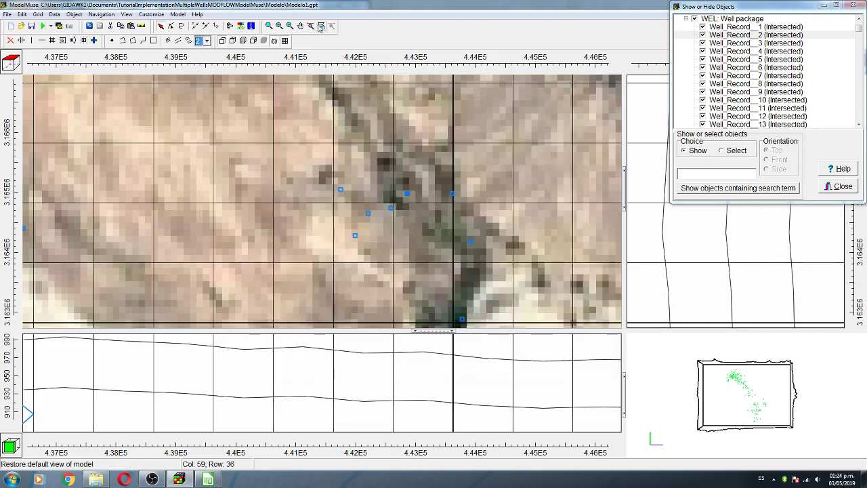
pyautogui.click(321, 26)
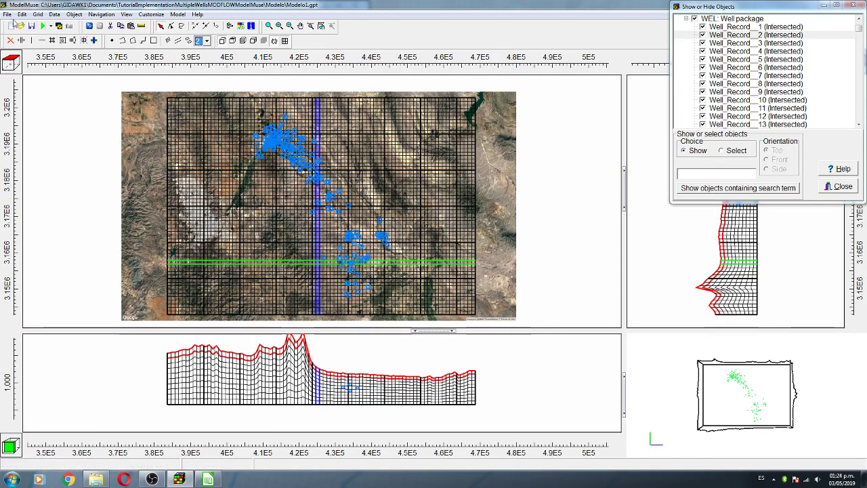
pyautogui.click(7, 14)
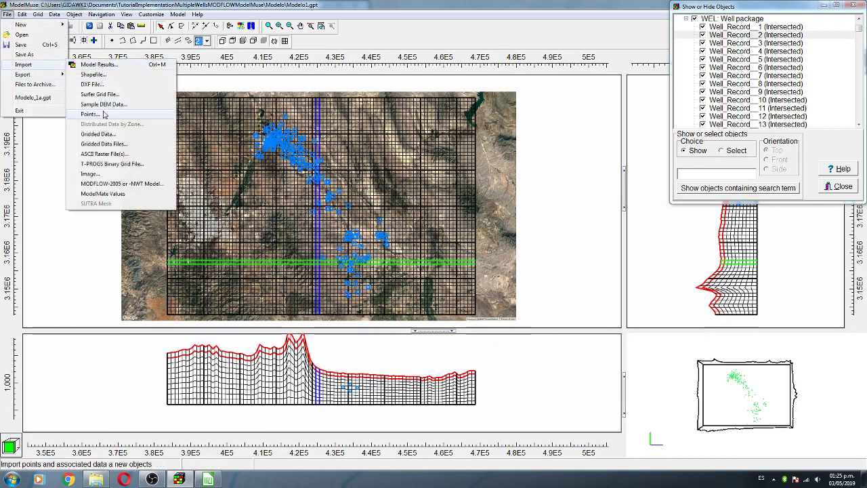